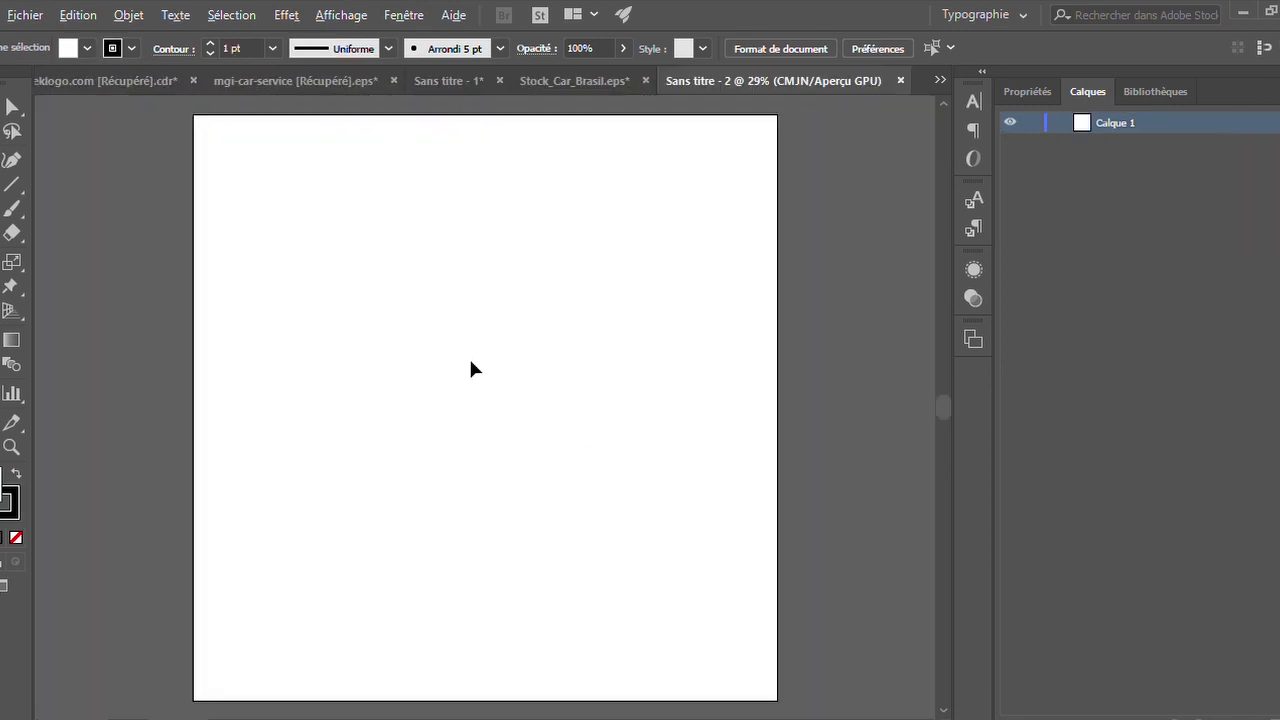
Draw a 2000 px circle filling the artboard and a small hexagon at its centre.
key(l)
mouse_move(486, 410)
mouse_down()
mouse_move(607, 581)
mouse_move(611, 465)
mouse_up()
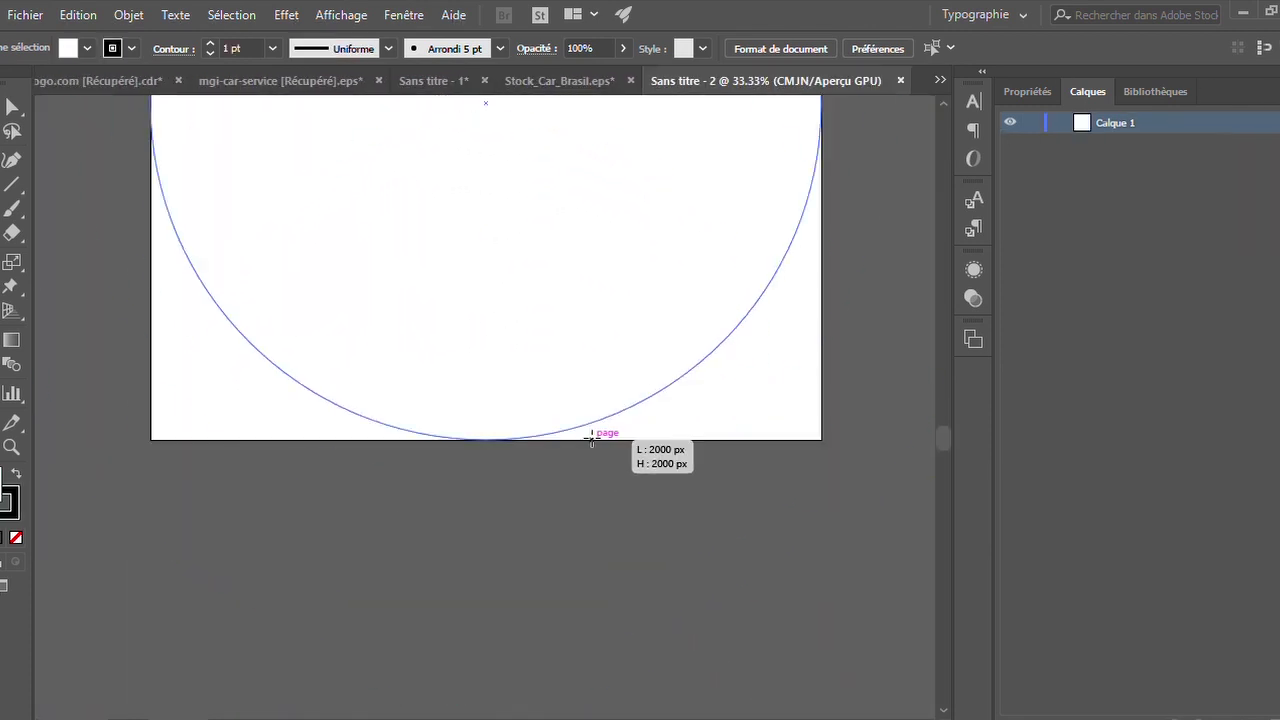
key(ctrl+0)
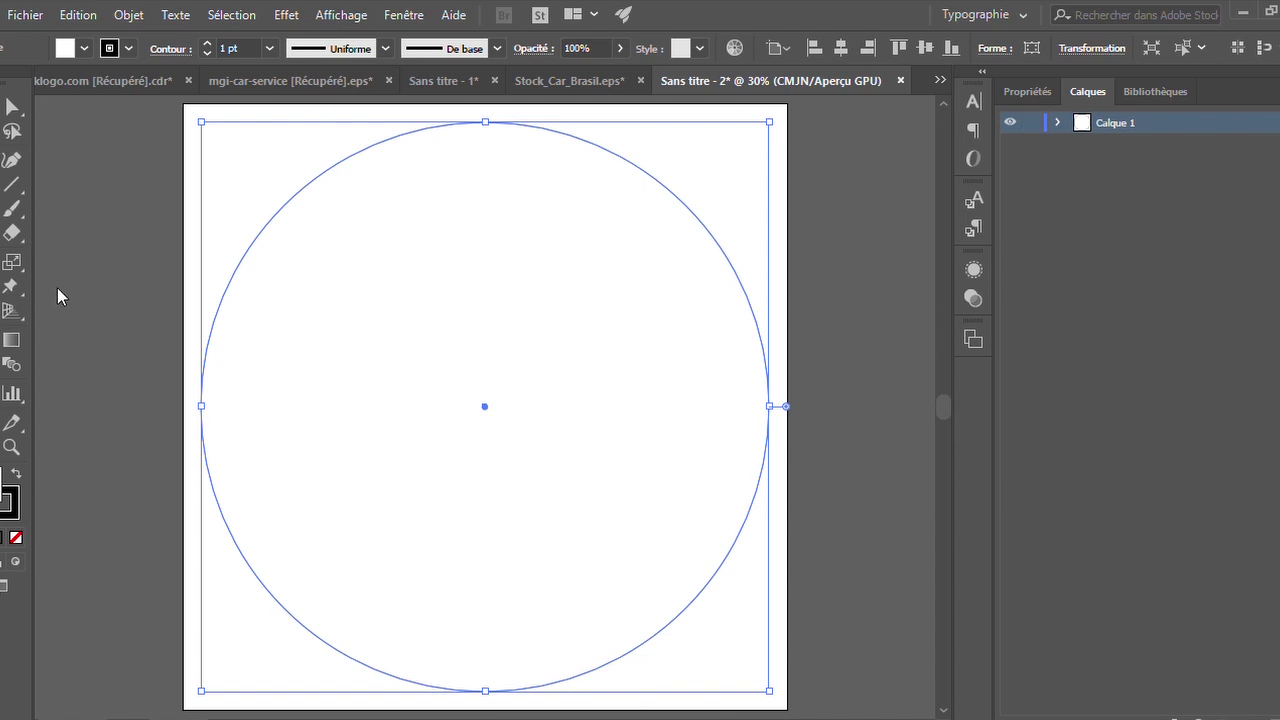
key(ctrl+shift+a)
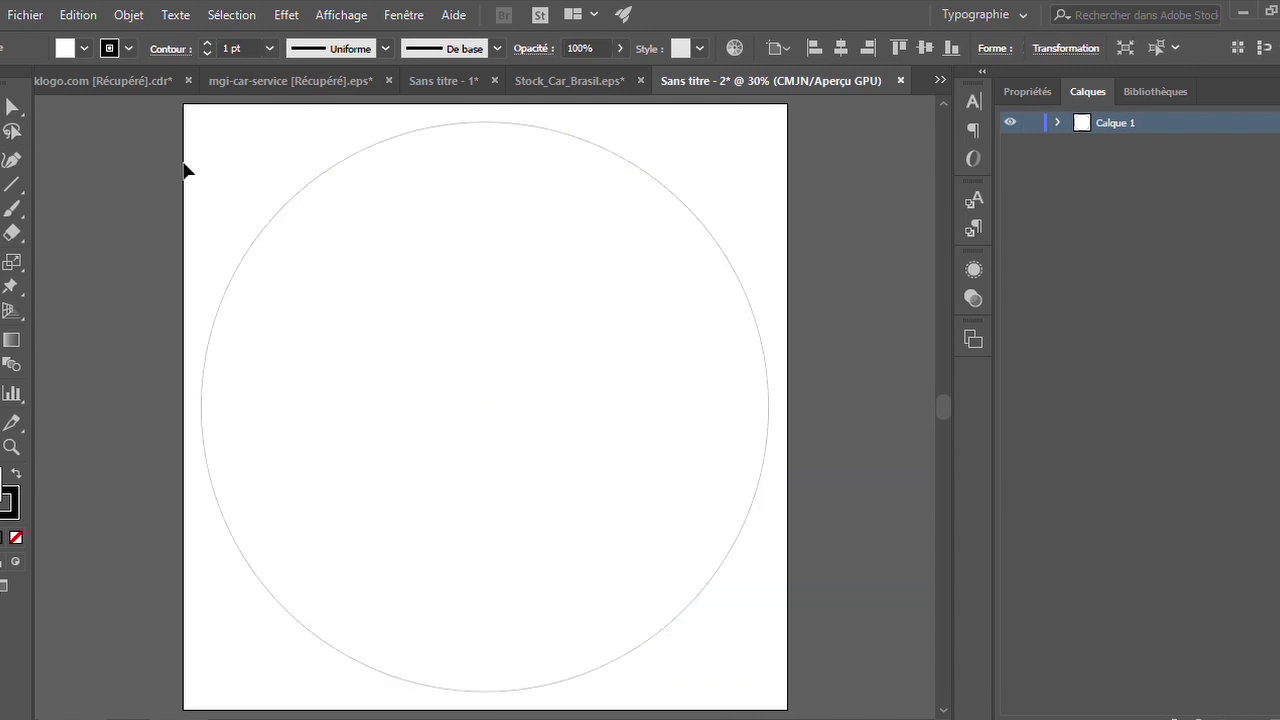
mouse_move(485, 406)
mouse_down()
mouse_move(507, 426)
mouse_move(485, 549)
mouse_up()
Scale the hexagon to fit inside the circle and add a copy rotated 30°.
drag(650, 406, 768, 406)
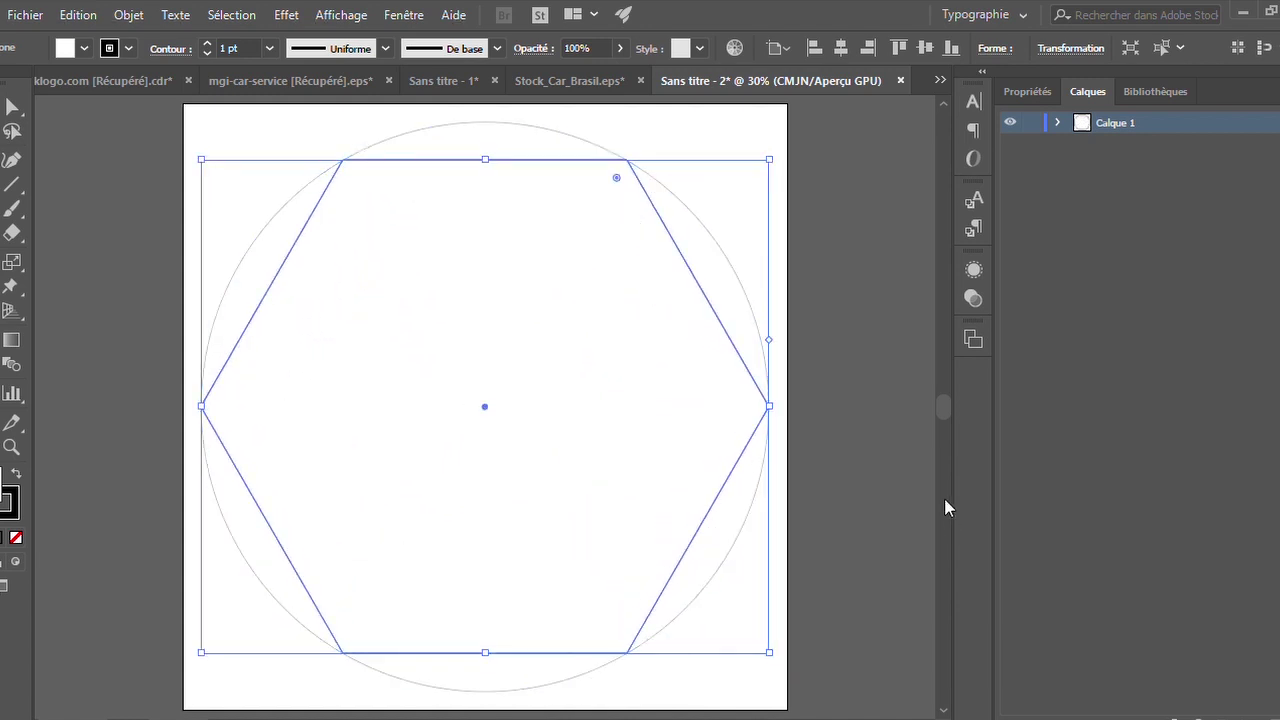
drag(790, 385, 674, 137)
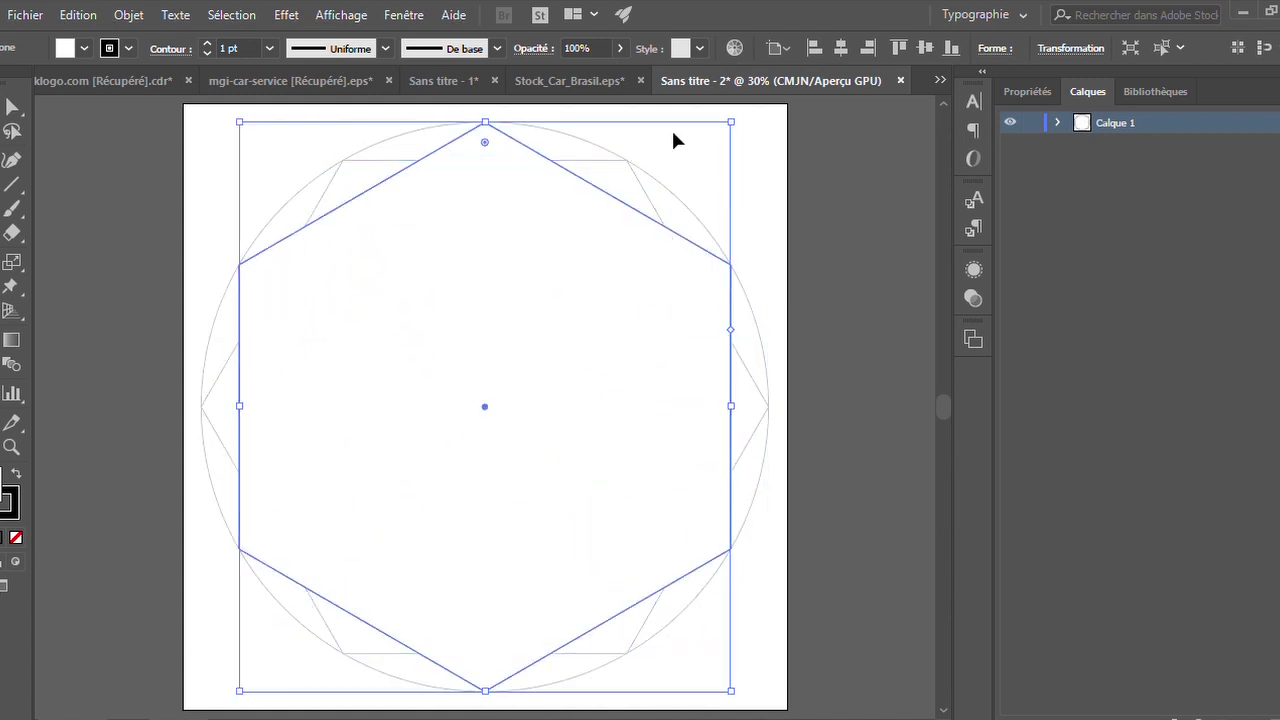
click(703, 131)
Give the circle and both hexagons a 2 pt stroke, then draw a vertical diameter.
key(ctrl+a)
click(206, 43)
click(236, 118)
key(ctrl+a)
click(464, 297)
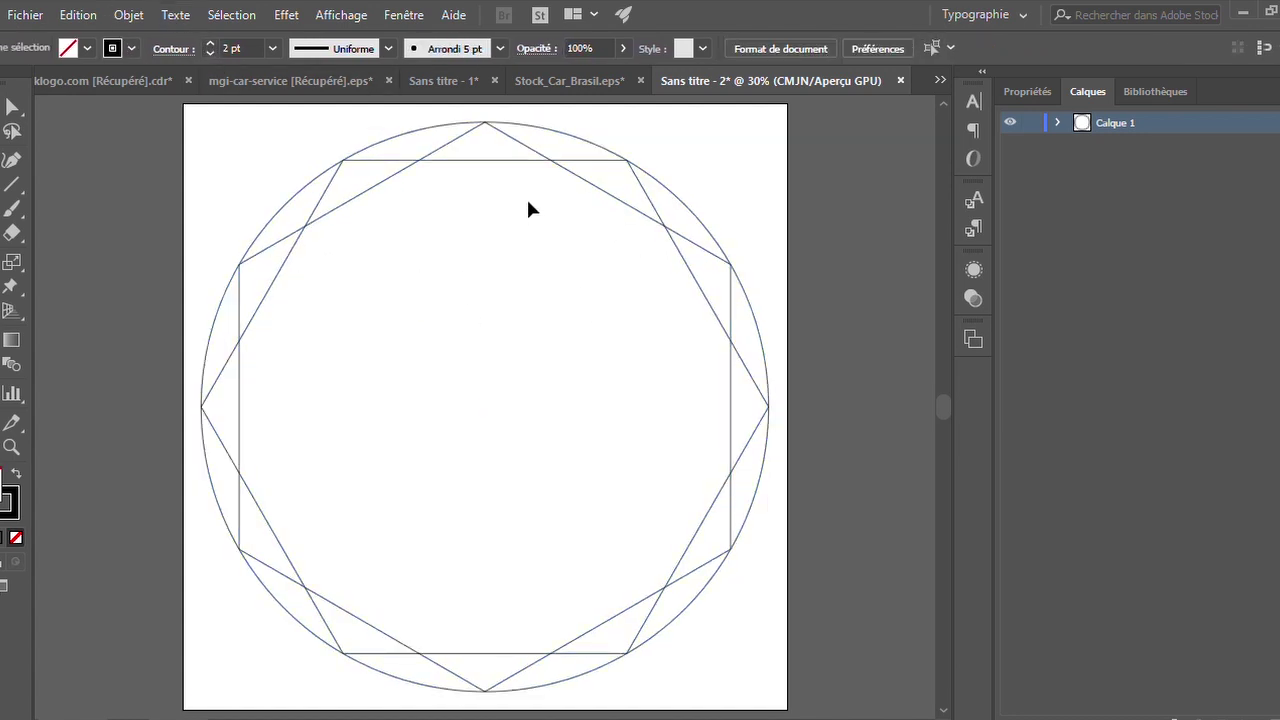
click(13, 183)
drag(485, 122, 485, 690)
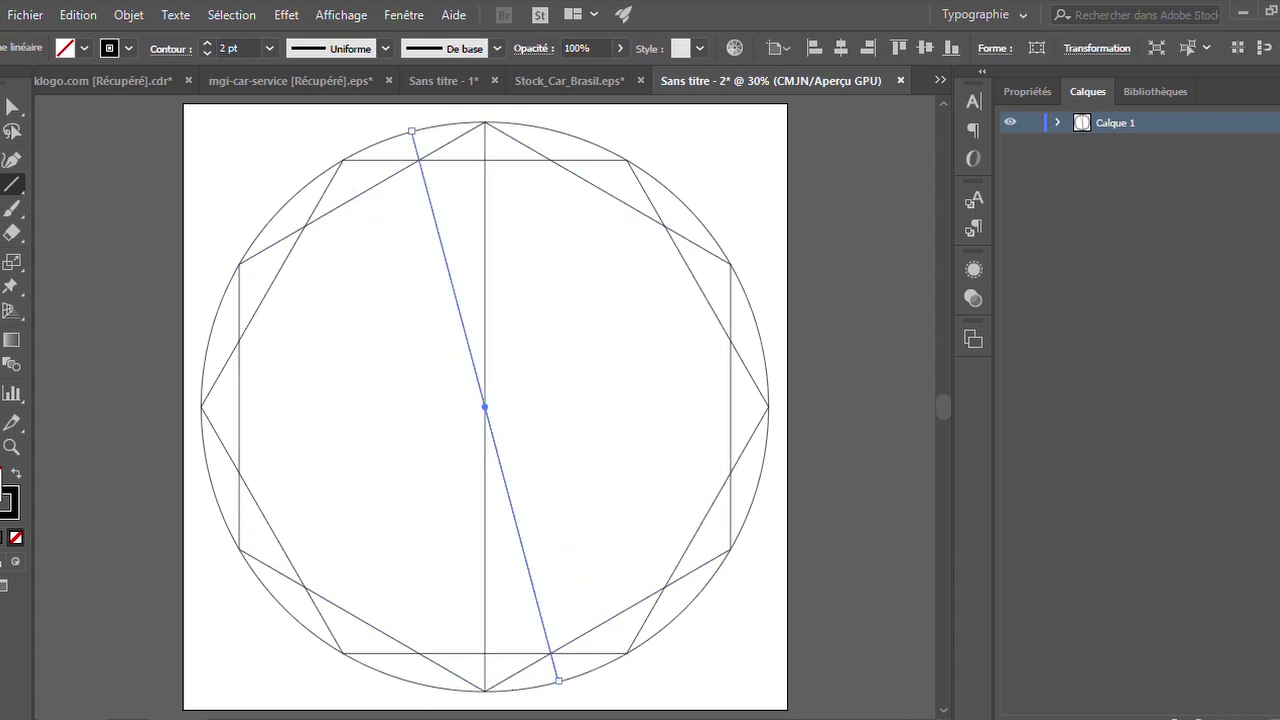
Repeat rotated copies of the diameter every 30° so six spokes cross the centre.
key(v)
drag(468, 197, 524, 227)
click(439, 247)
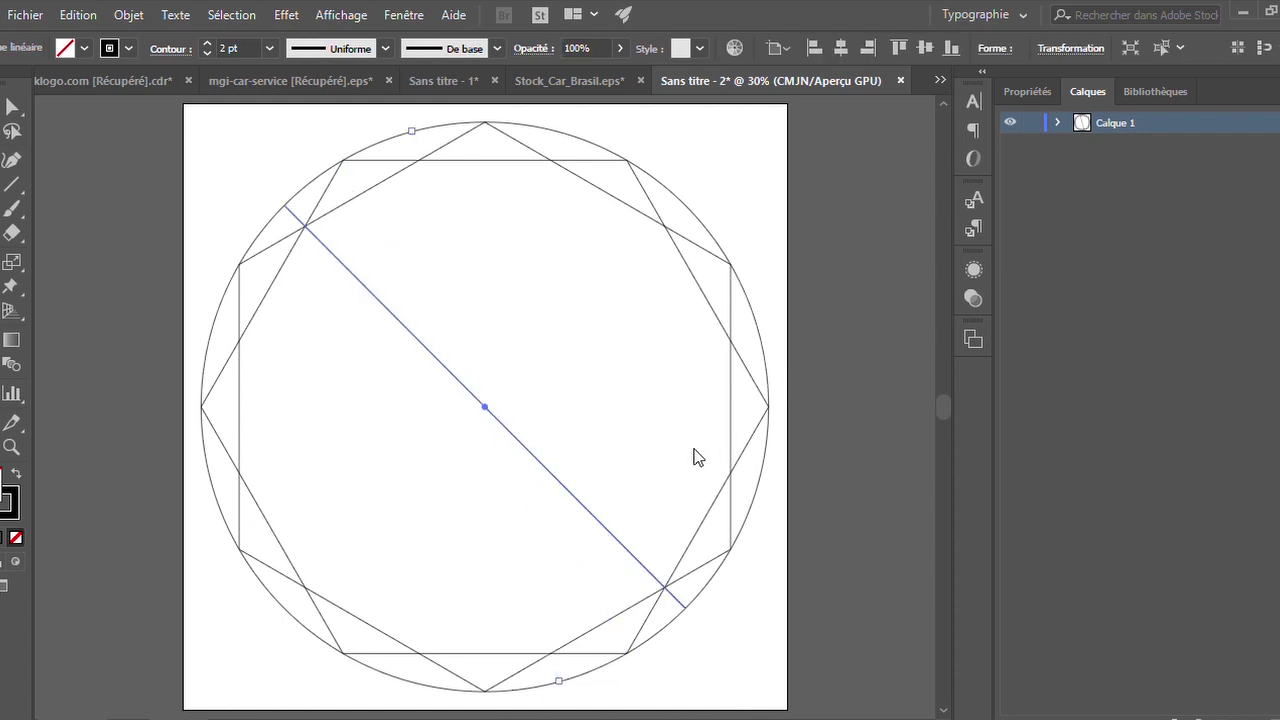
key(ctrl+d)
key(ctrl+d)
key(ctrl+d)
click(485, 227)
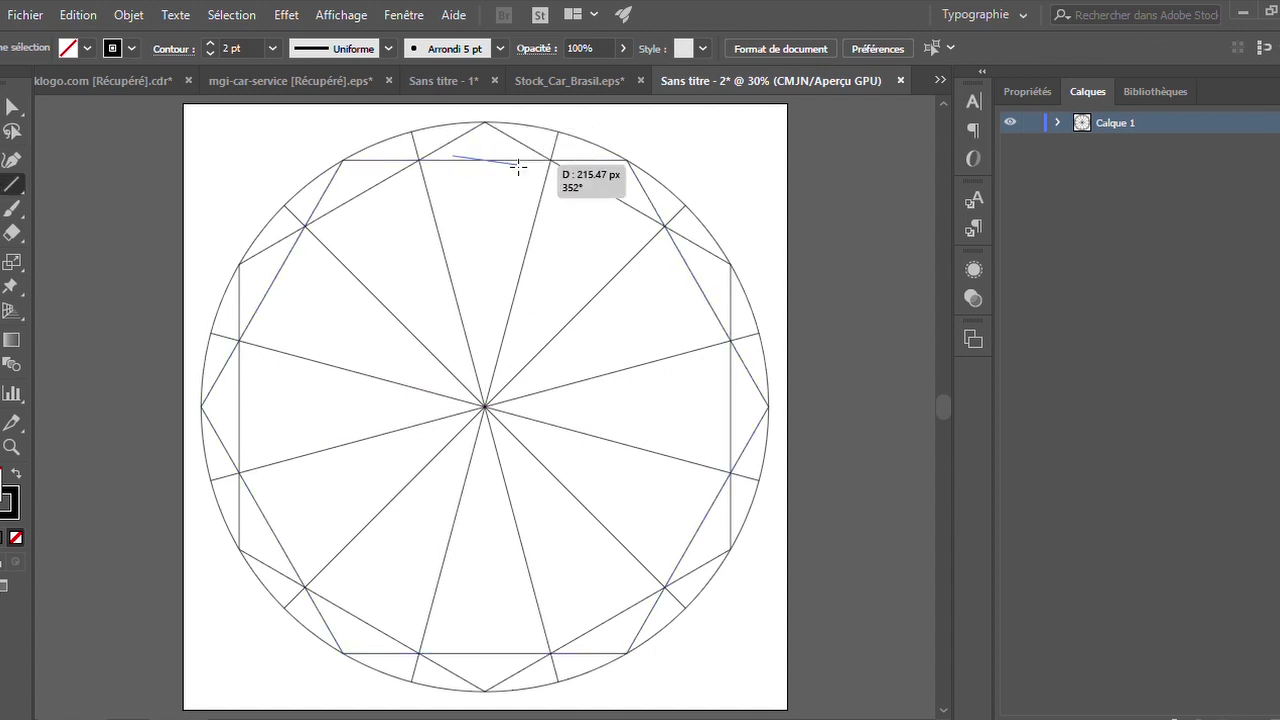
Show the rulers and place a horizontal guide just below the circle's top.
drag(485, 160, 485, 122)
key(ctrl+r)
drag(477, 191, 477, 197)
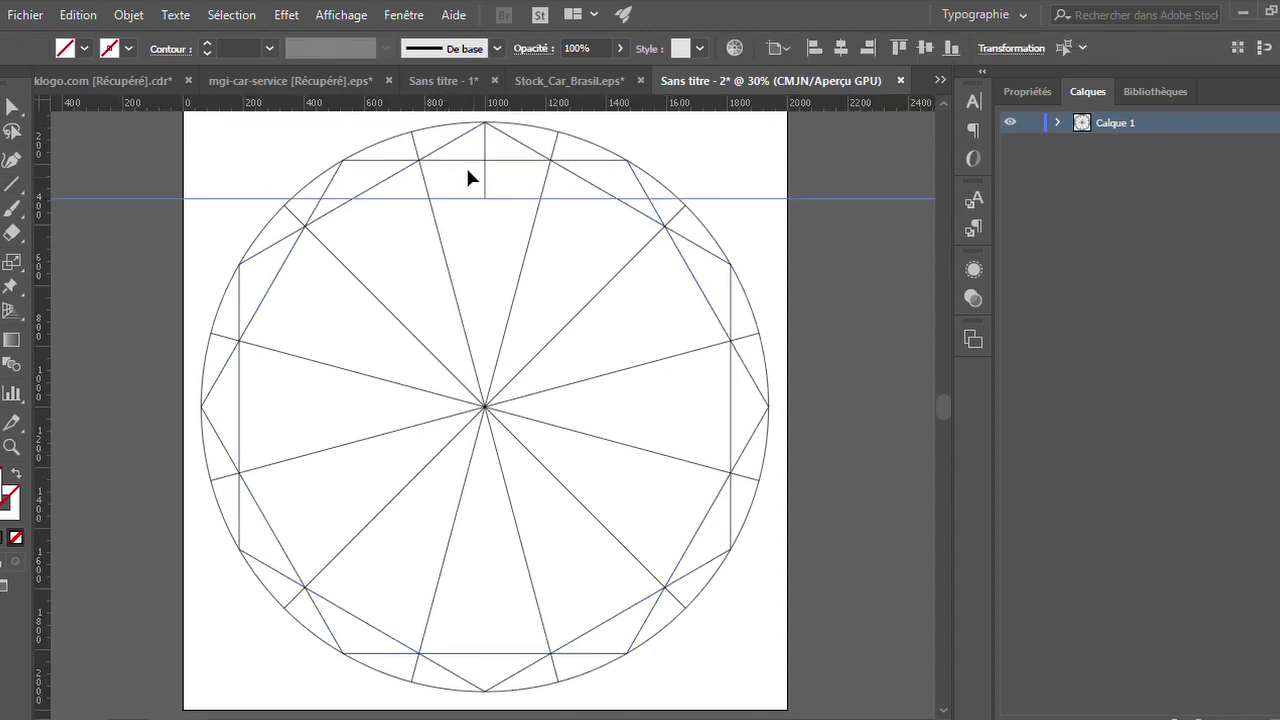
Draw a concentric inner circle reaching the guide, then delete the guide.
key(Delete)
drag(485, 405, 485, 198)
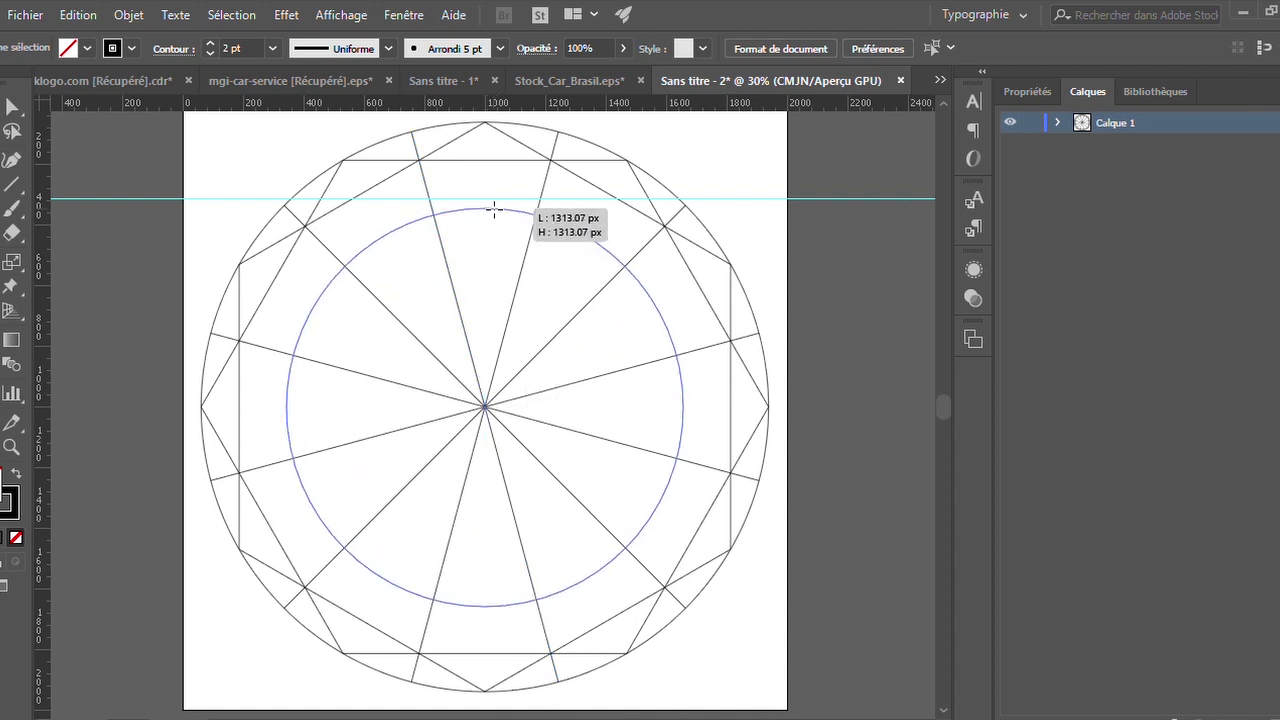
click(391, 199)
key(Delete)
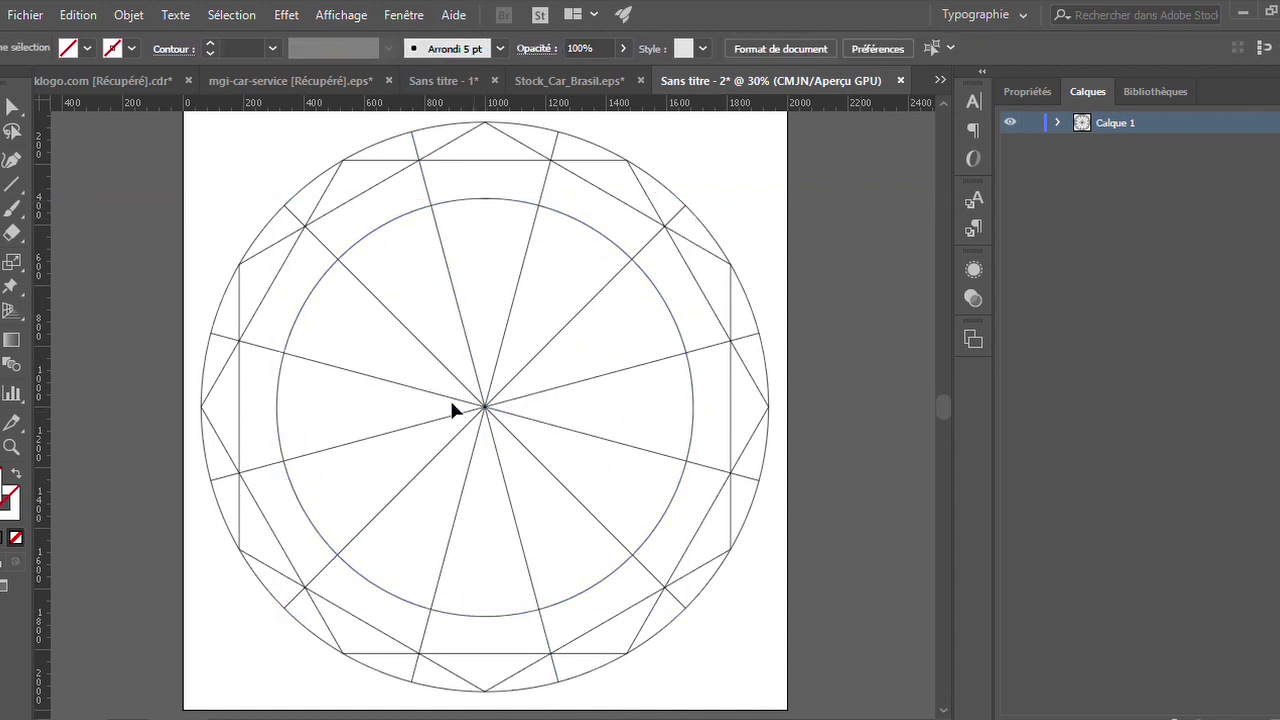
Draw two parallel vertical lines and stretch them to span the outer polygon.
drag(427, 607, 427, 607)
drag(538, 205, 540, 610)
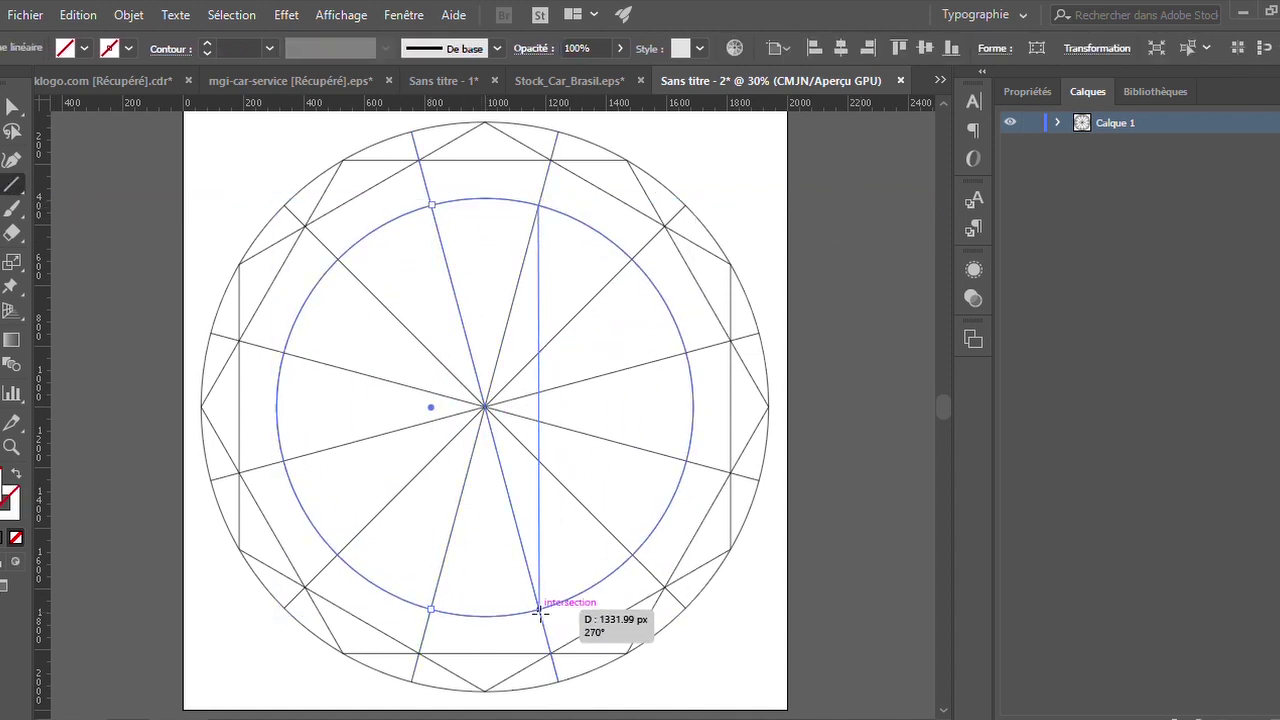
click(409, 261)
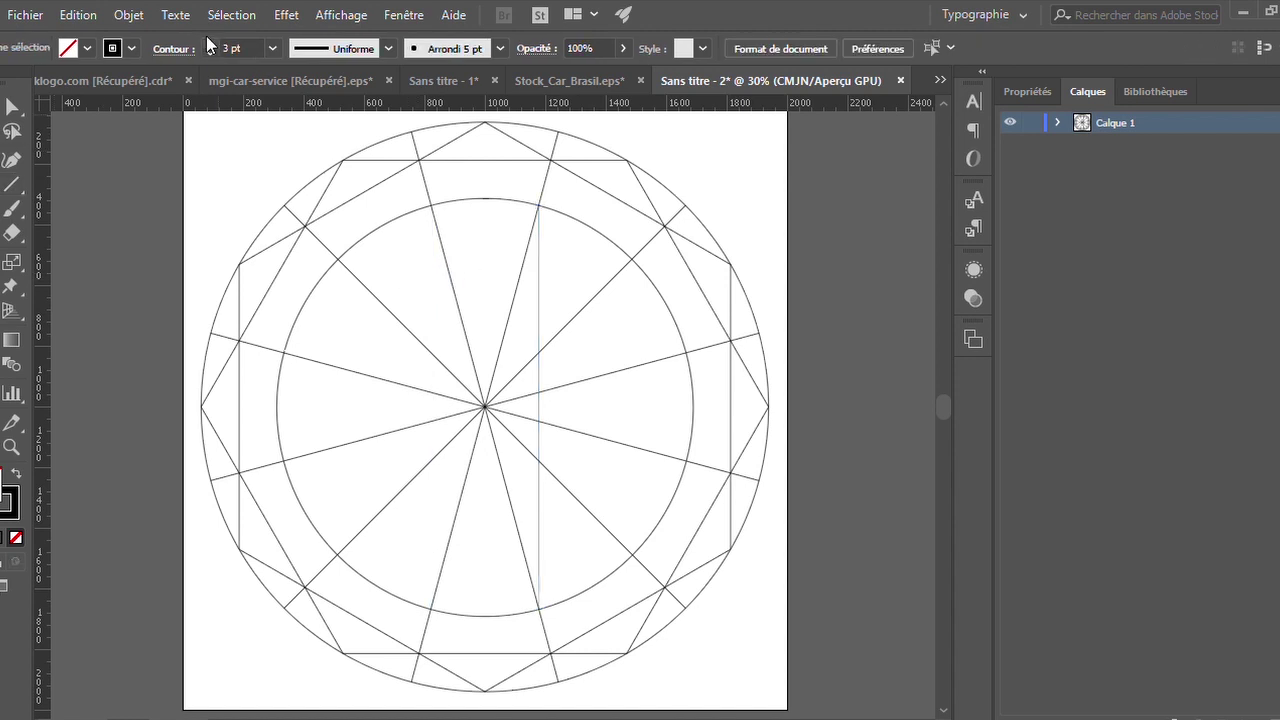
click(537, 282)
click(431, 271)
click(417, 289)
click(430, 310)
shift+click(537, 330)
drag(485, 204, 481, 124)
Rotate copies of the line pair around the circle to start the star.
click(577, 337)
click(536, 300)
shift+click(431, 315)
mouse_move(528, 594)
mouse_down()
mouse_move(755, 475)
mouse_move(743, 457)
mouse_up()
key(ctrl+d)
key(ctrl+d)
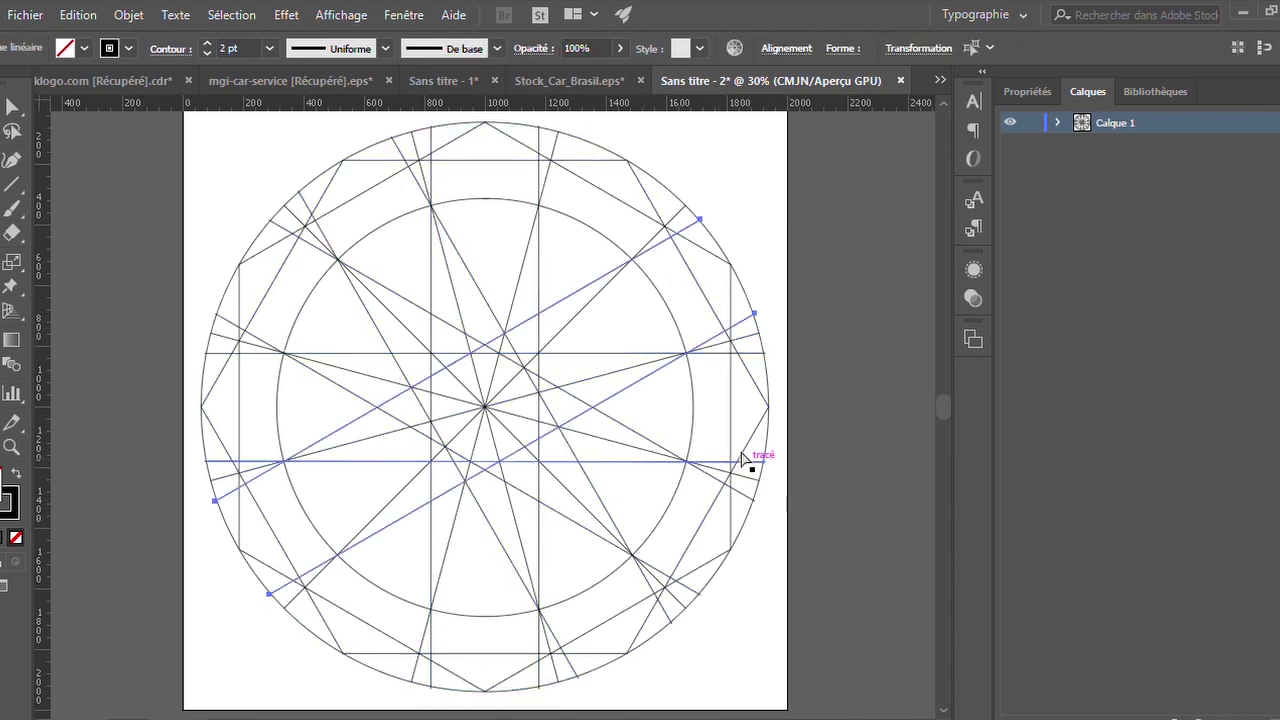
Complete the star's rotated line pairs, then try converting the artwork to guides and undo it.
key(ctrl+d)
key(ctrl+d)
click(619, 592)
scroll(673, 715, down, 2)
key(ctrl+a)
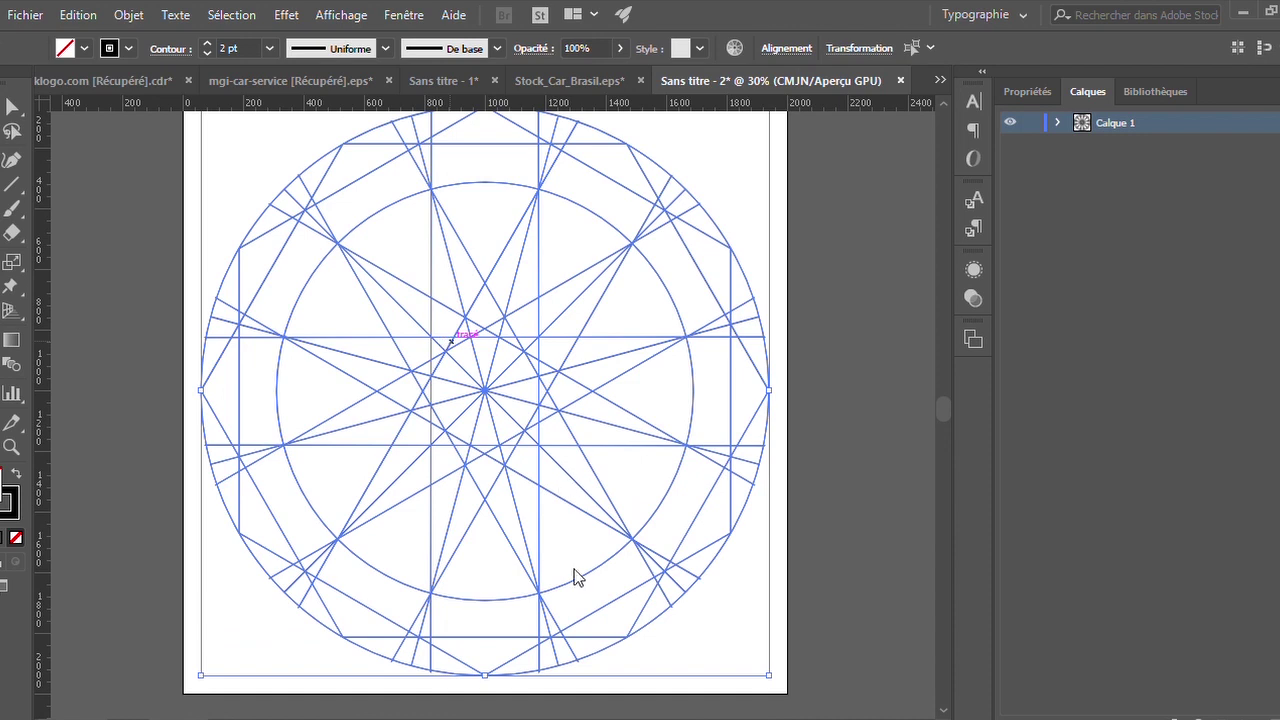
key(ctrl+5)
scroll(310, 293, up, 1)
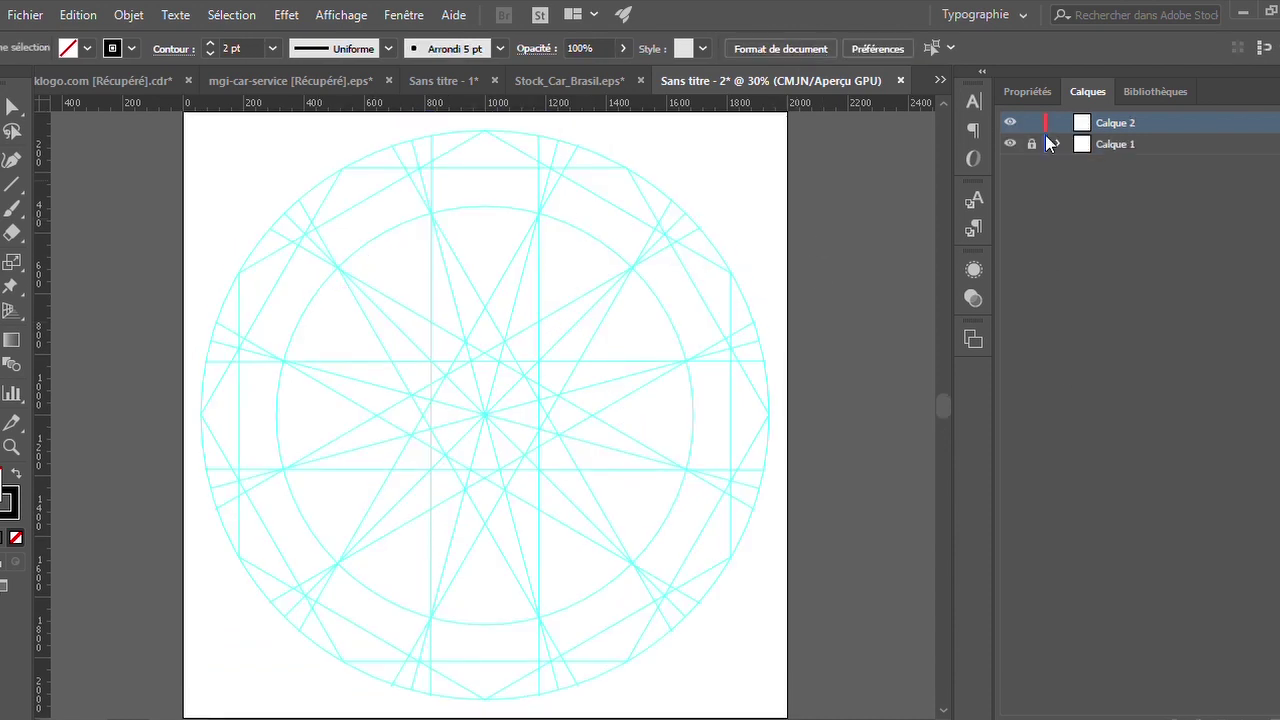
key(ctrl+z)
key(ctrl+shift+a)
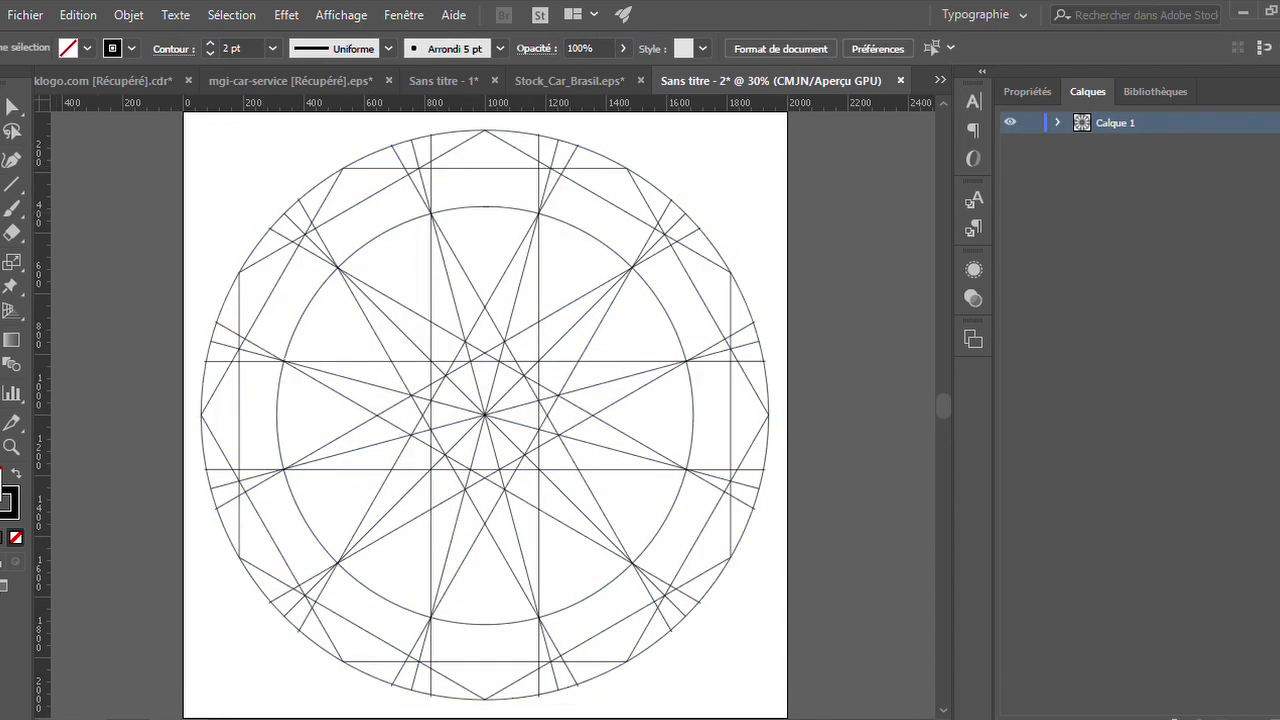
Trace a closed 12-point pen path through the outer polygon vertices.
click(239, 272)
click(343, 168)
click(485, 131)
click(628, 168)
click(730, 272)
click(768, 413)
click(730, 557)
click(628, 661)
click(485, 699)
click(343, 661)
click(239, 557)
click(201, 413)
click(239, 272)
Convert all the artwork to guides and lock the Calque 1 layer.
key(ctrl+a)
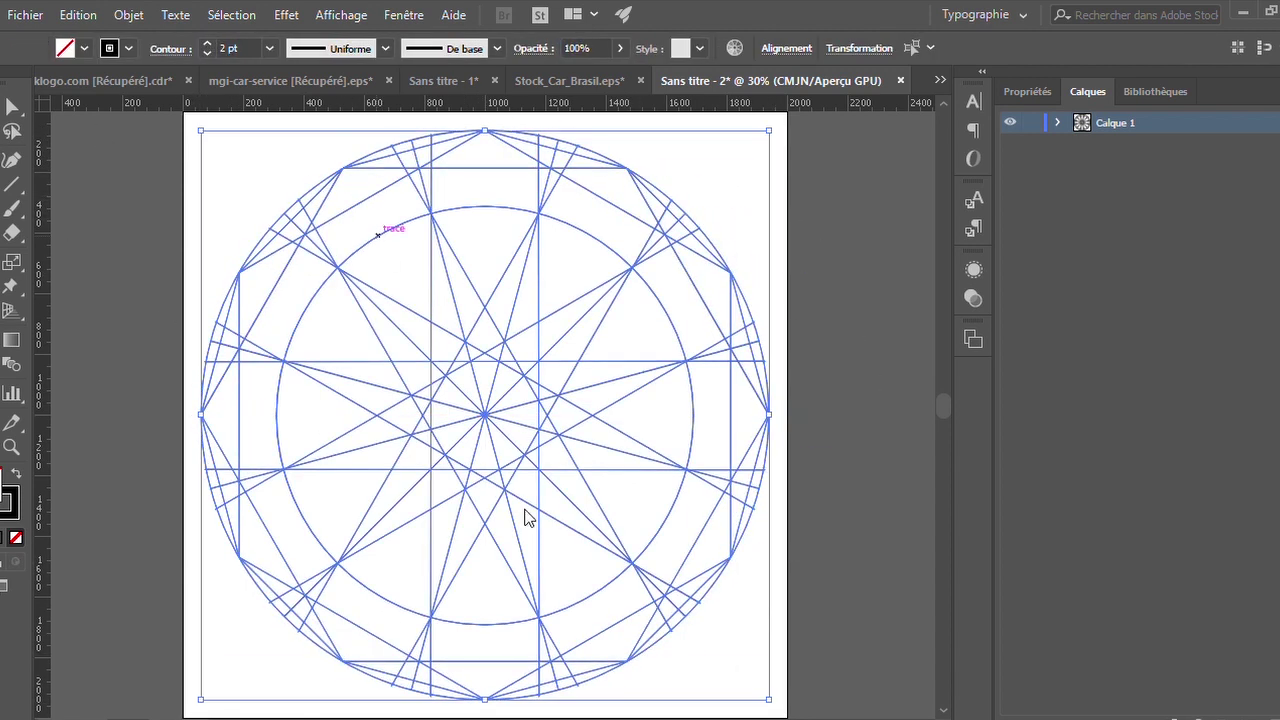
key(ctrl+5)
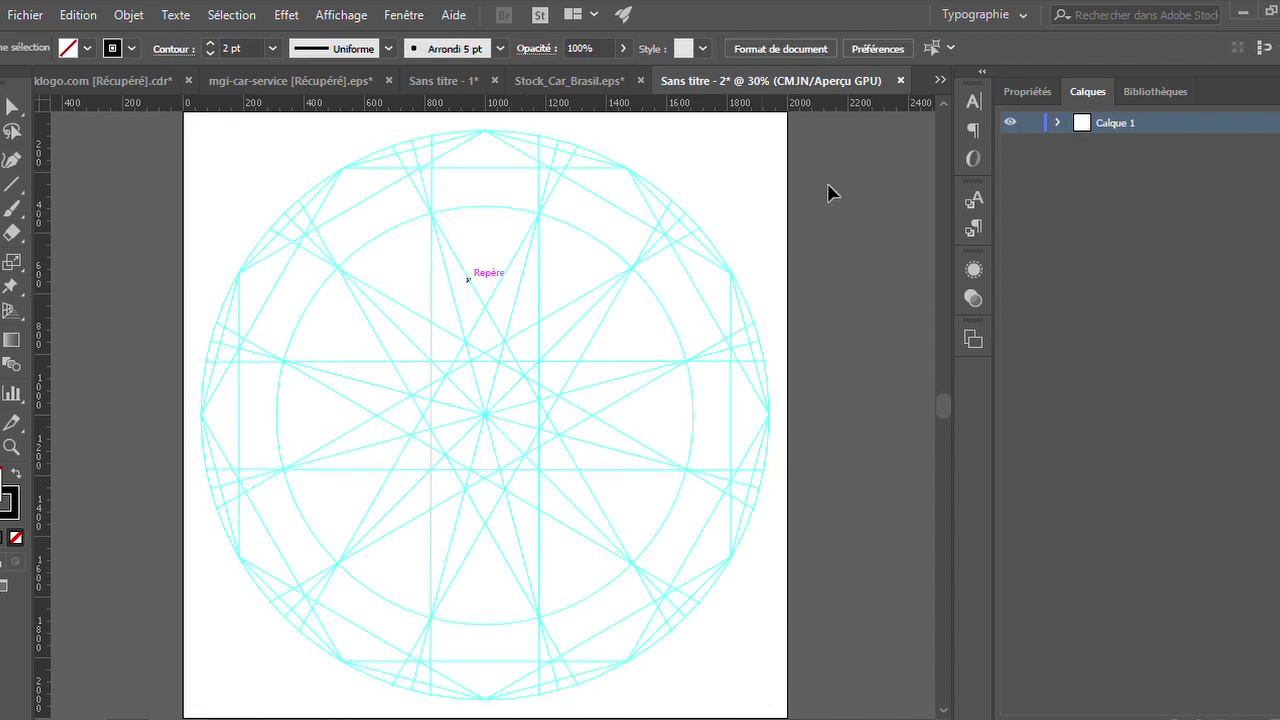
click(1031, 143)
scroll(286, 173, up, 1)
scroll(286, 173, up, 2)
key(p)
click(447, 212)
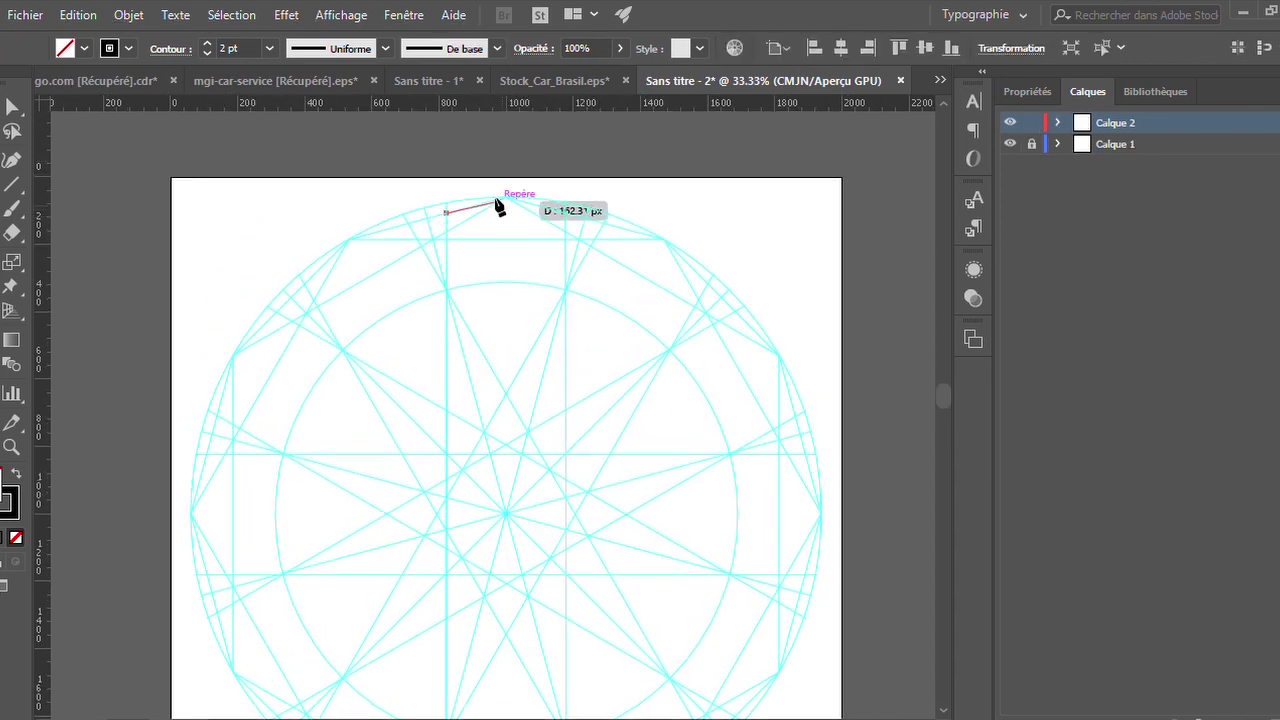
Start a pen outline at the top guide vertex and give it a 6 pt stroke.
click(508, 197)
click(565, 212)
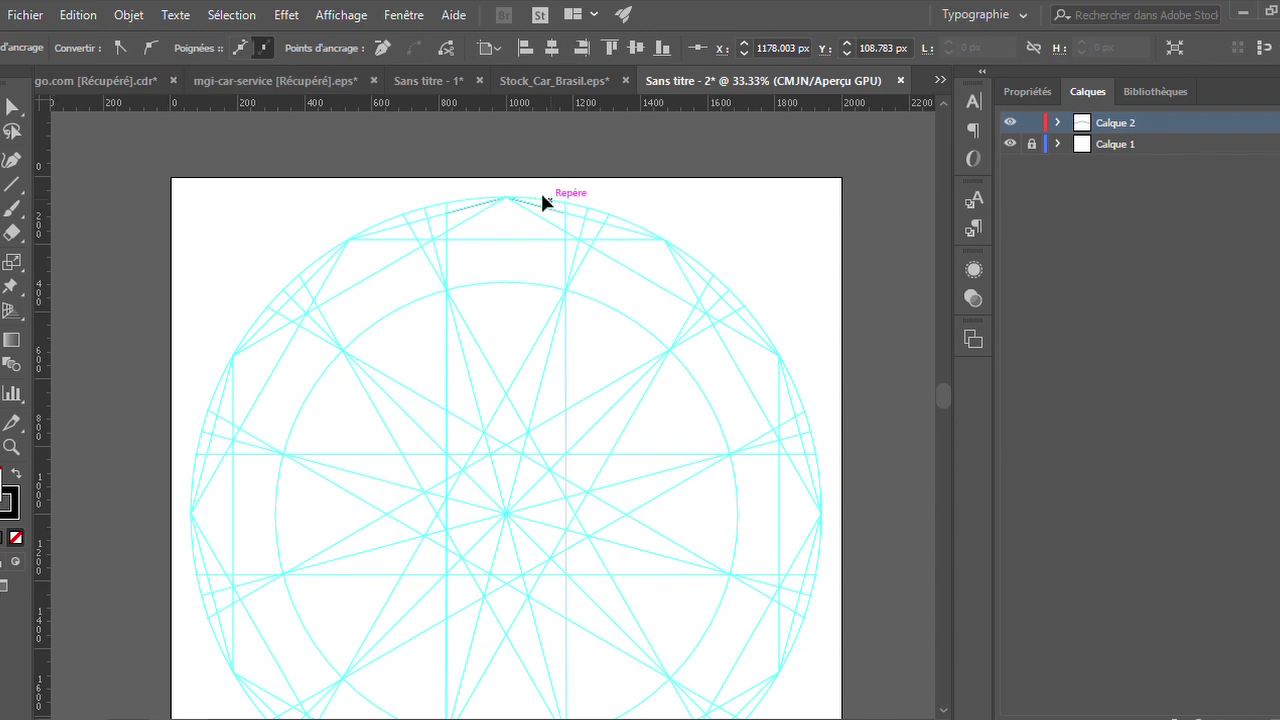
key(v)
click(198, 37)
click(563, 260)
scroll(703, 238, up, 1)
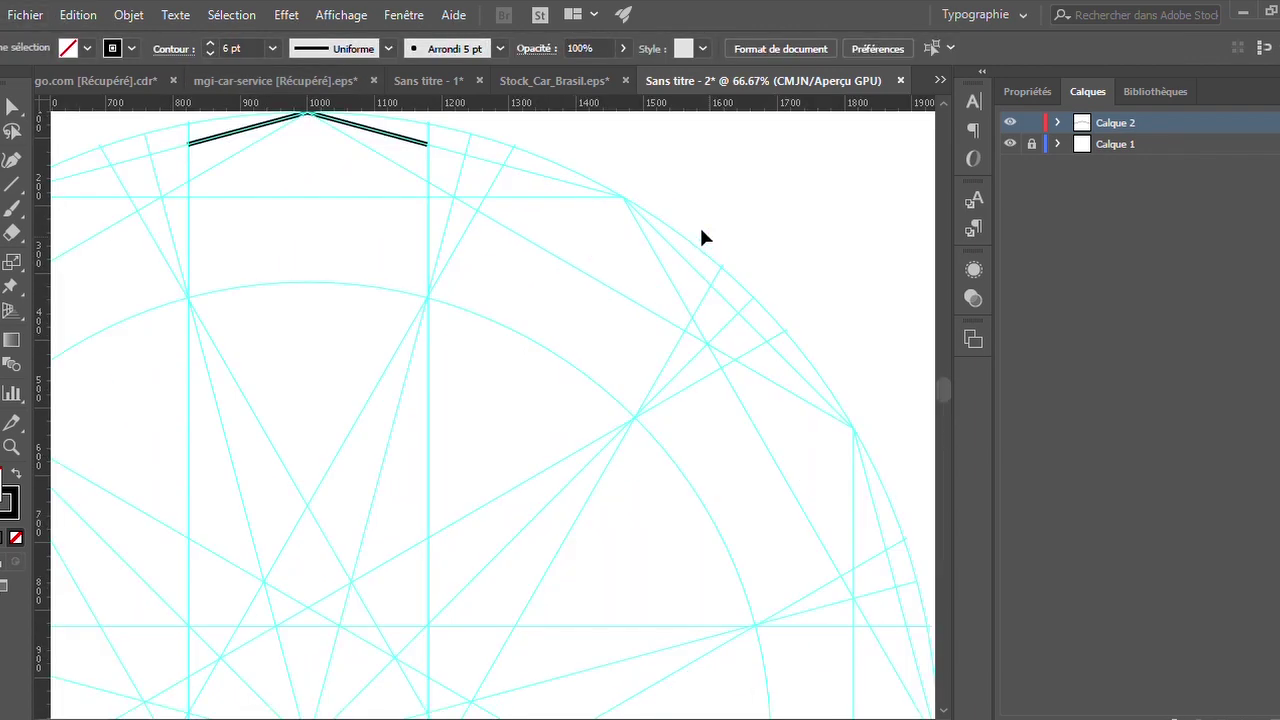
scroll(701, 237, up, 1)
key(p)
Trace thick outline segments across the top and upper-right guide intersections.
click(400, 197)
click(580, 251)
click(708, 354)
scroll(606, 377, down, 4)
scroll(800, 462, right, 3)
click(650, 249)
click(781, 378)
Continue the outline down the right side and along the lower-right guide arc.
scroll(737, 477, down, 3)
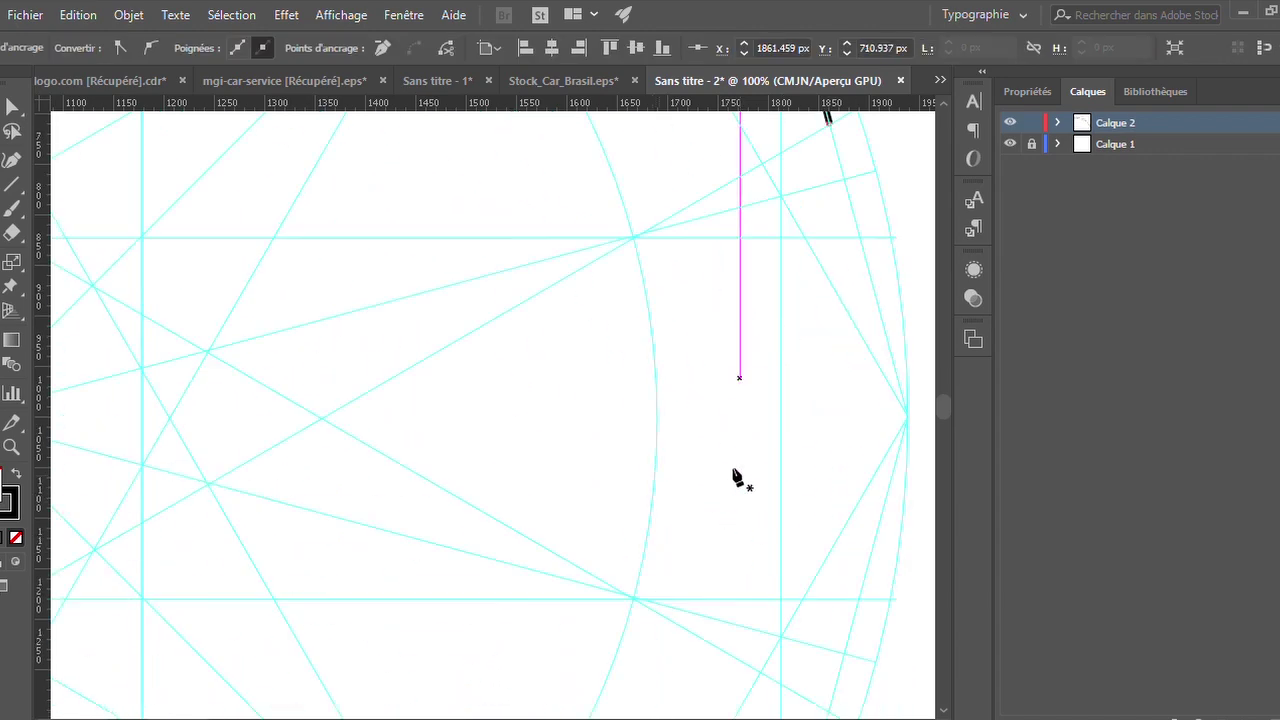
click(903, 386)
click(857, 571)
scroll(757, 400, down, 3)
click(780, 523)
click(651, 666)
scroll(700, 620, down, 3)
click(558, 403)
click(437, 531)
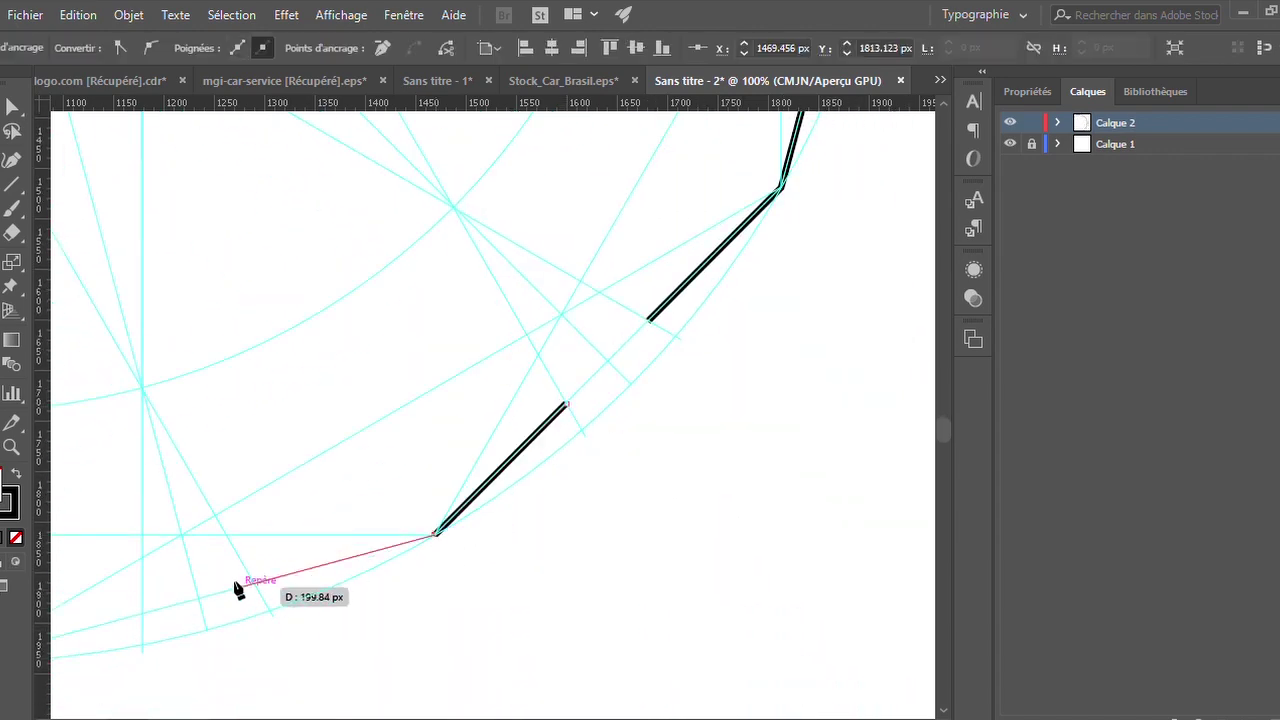
click(245, 585)
Trace the outline across the bottom arc toward the lower-left side.
scroll(180, 540, down, 2)
scroll(134, 517, left, 5)
click(696, 443)
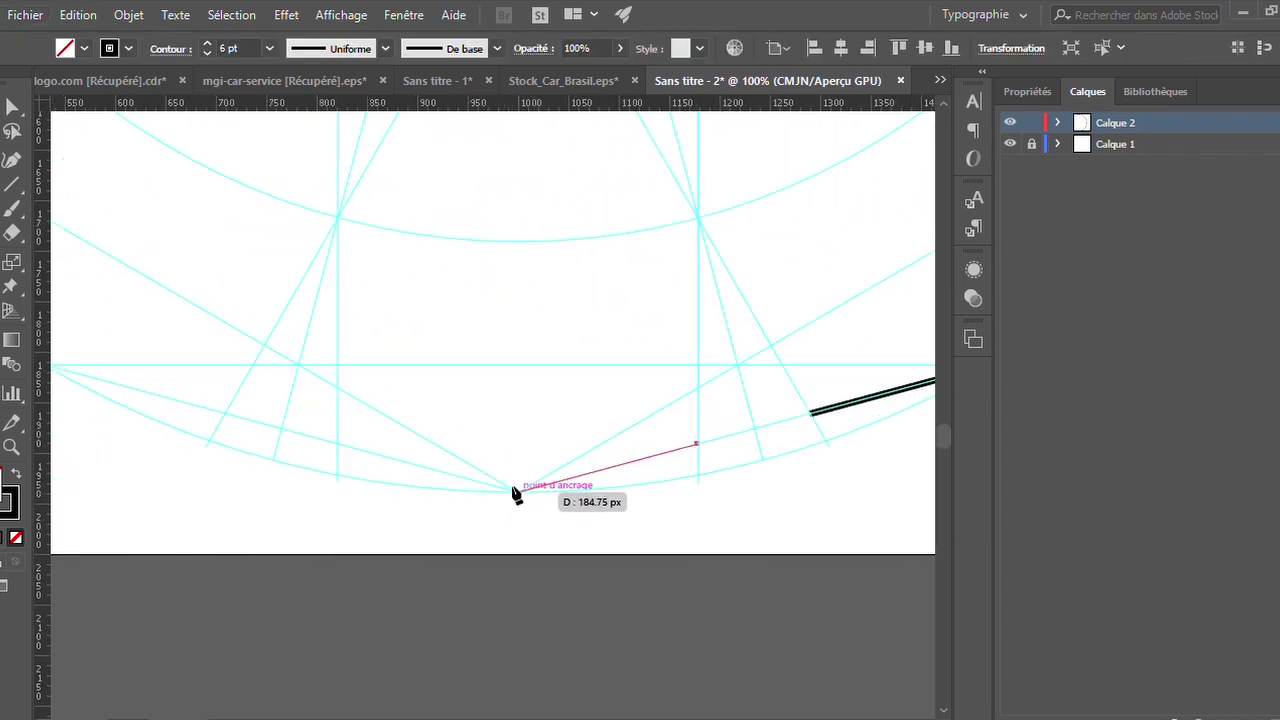
click(514, 492)
scroll(229, 363, down, 1)
scroll(223, 411, up, 1)
scroll(228, 418, left, 5)
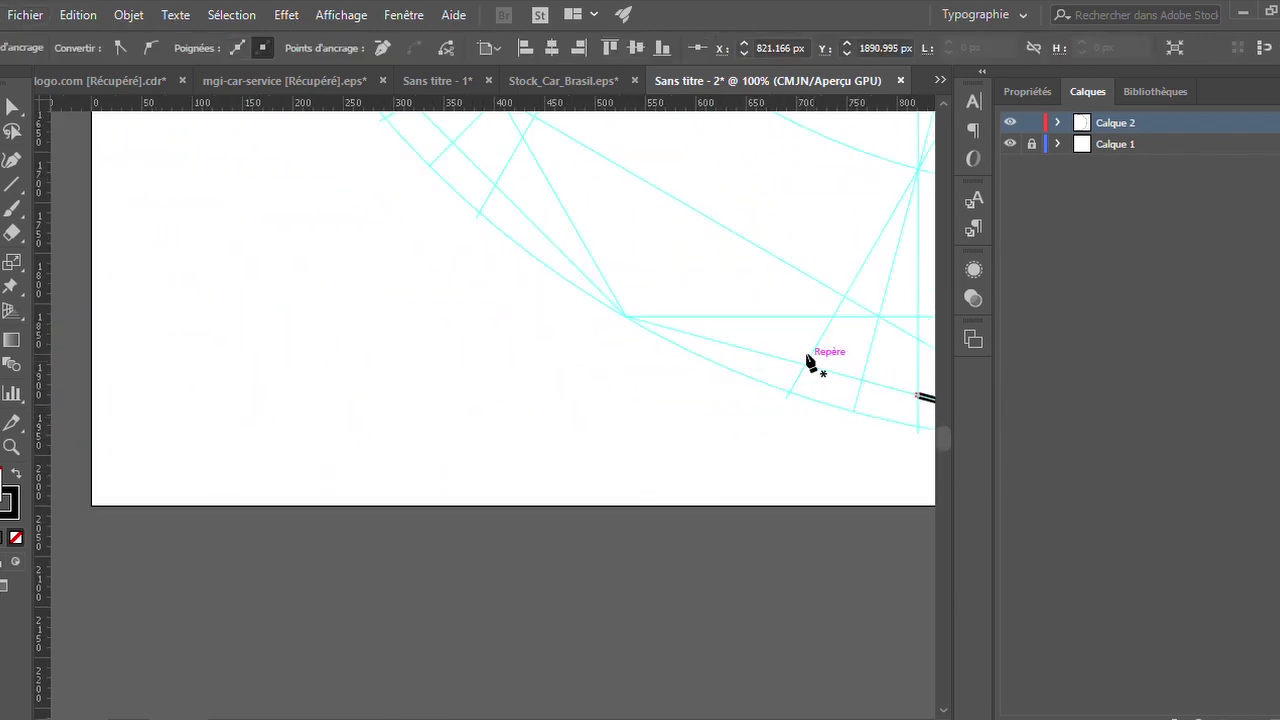
click(801, 367)
click(623, 316)
click(492, 185)
scroll(429, 300, up, 4)
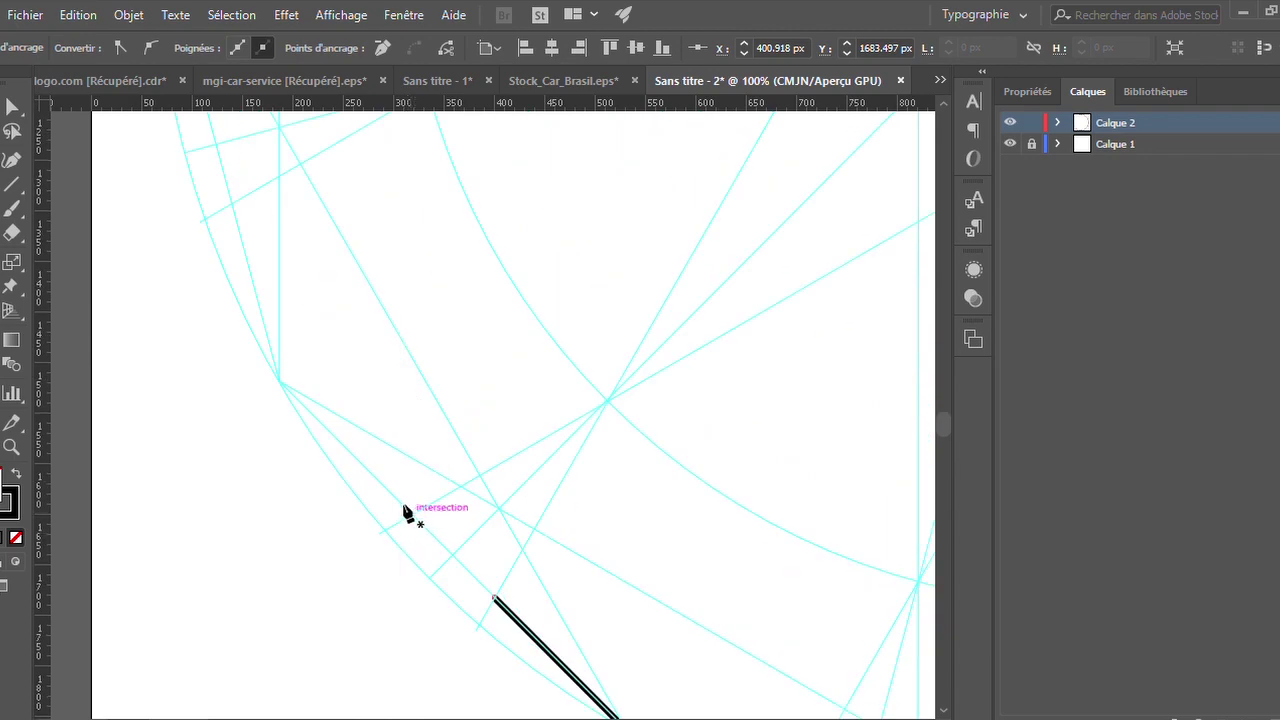
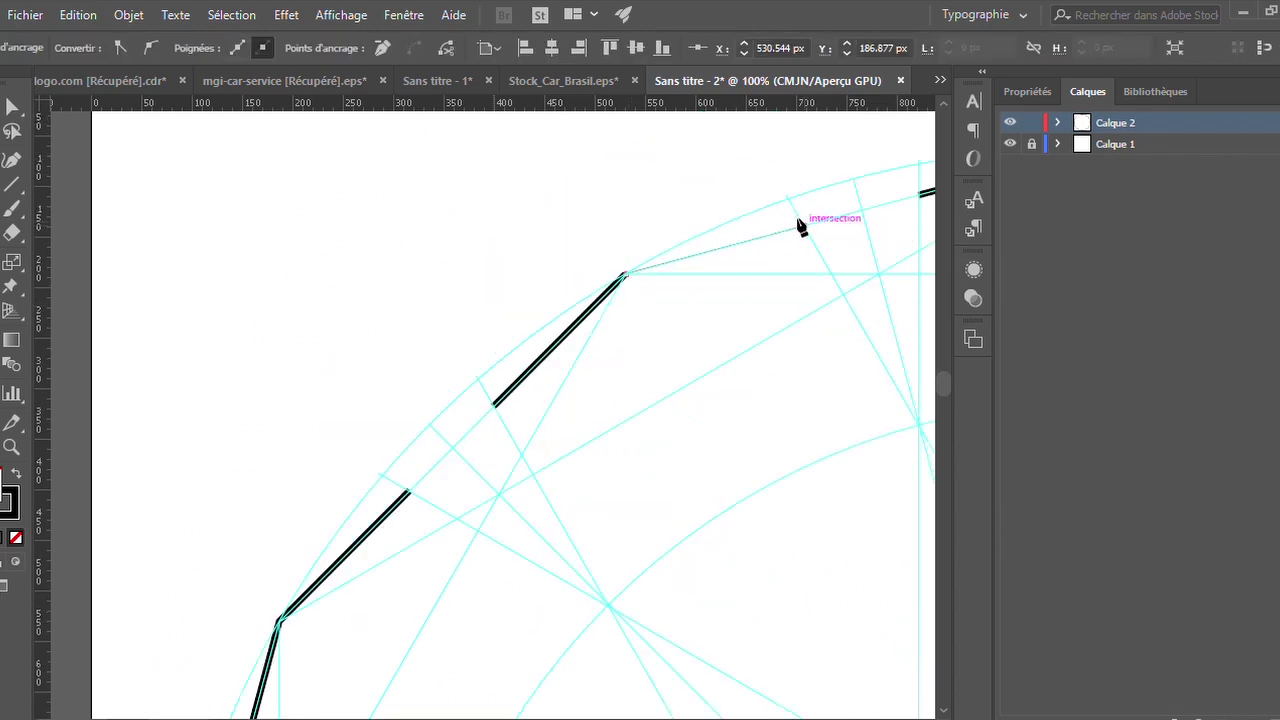
Trace the upper and right rosette band lines between guide intersections with the Pen tool.
scroll(580, 414, down, 5)
scroll(700, 440, up, 2)
scroll(700, 440, up, 1)
click(432, 407)
click(590, 177)
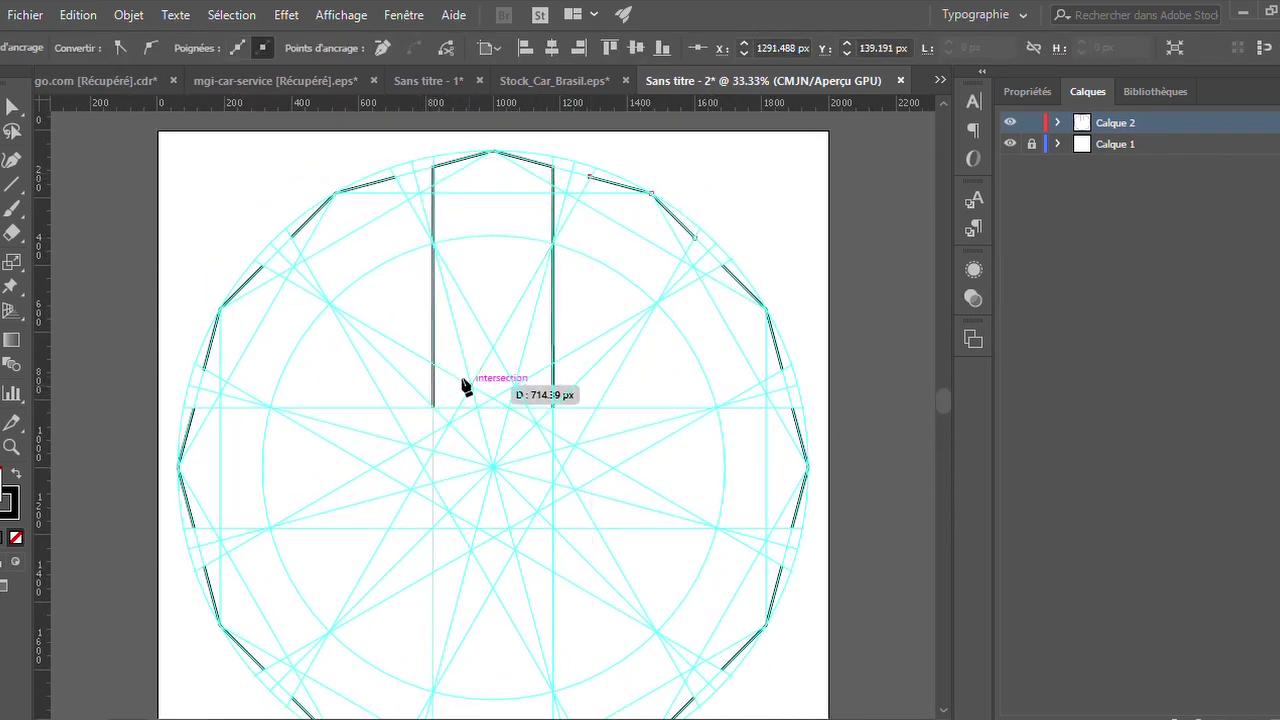
click(574, 445)
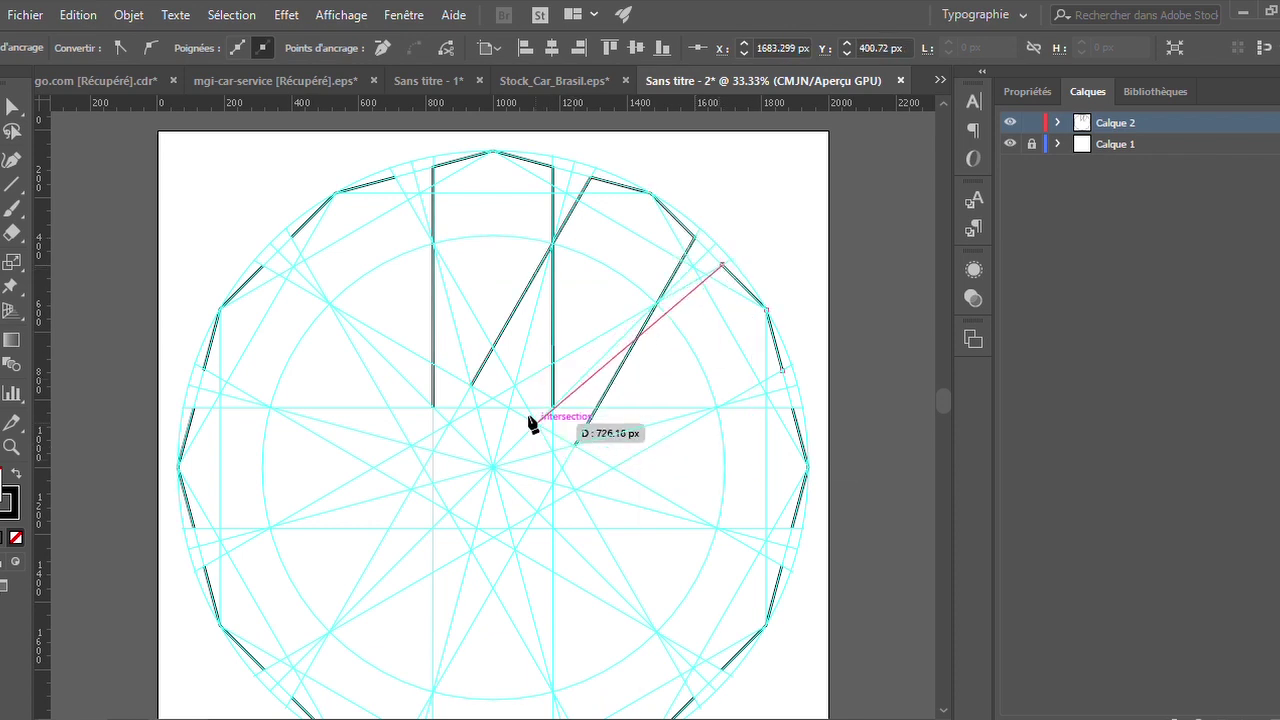
click(515, 384)
click(782, 372)
click(574, 489)
Trace the lower band lines from the outer rim corners to the inner intersections.
click(792, 407)
click(782, 565)
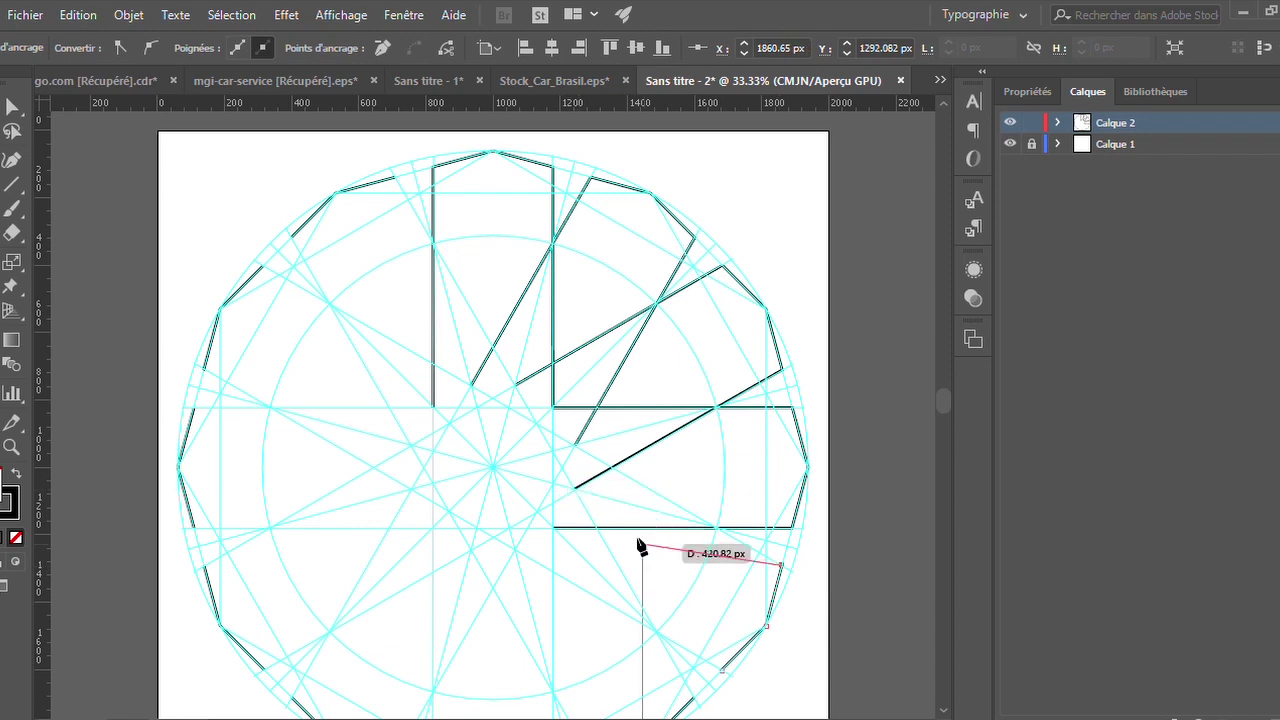
click(514, 548)
scroll(525, 460, down, 3)
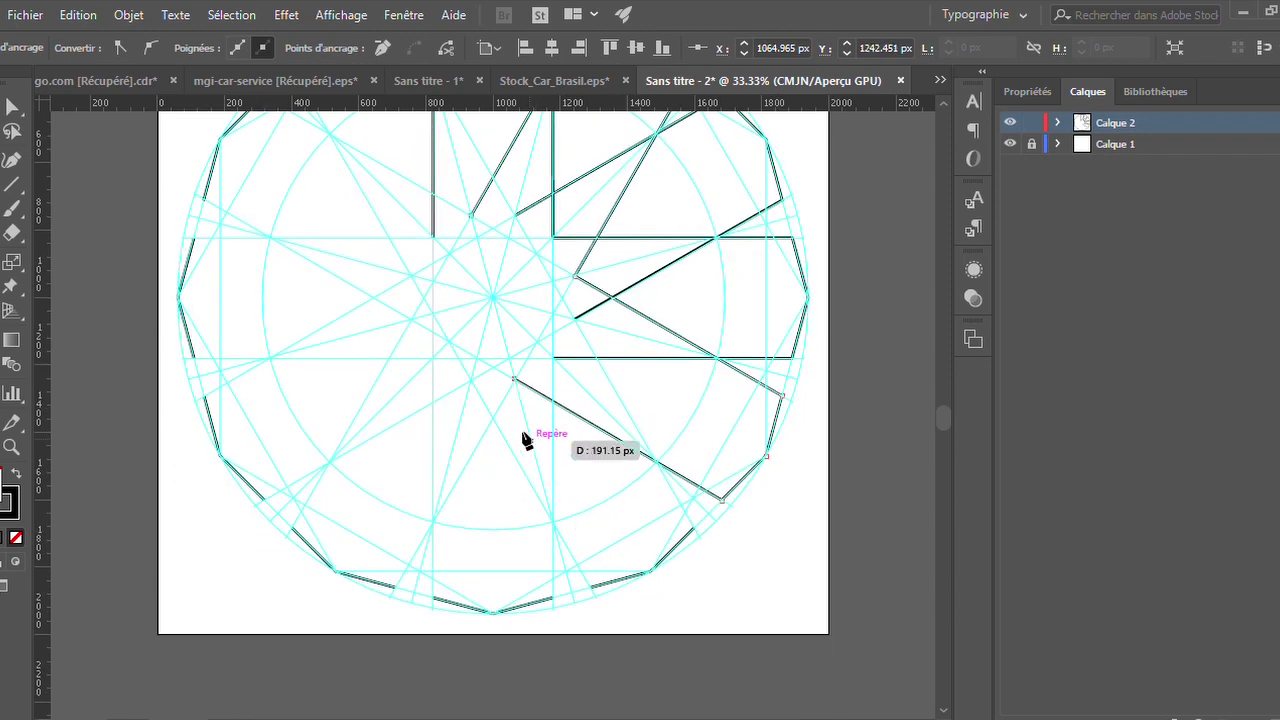
click(461, 381)
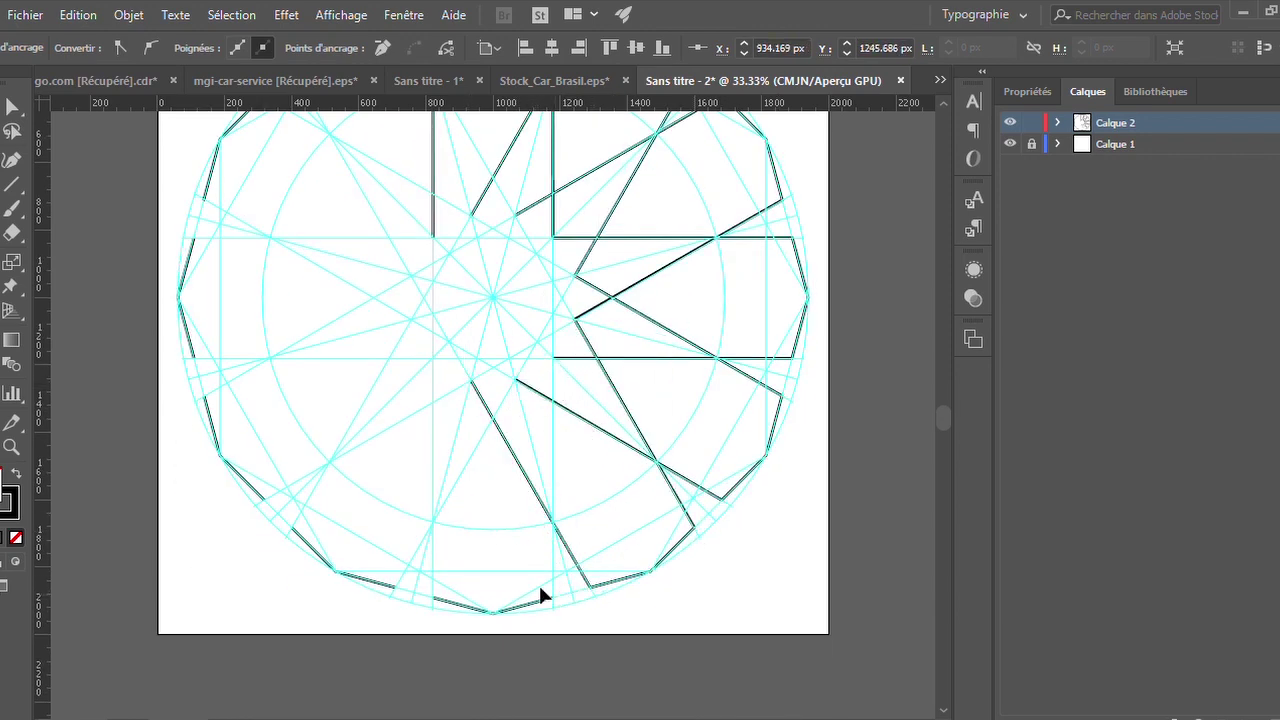
key(Escape)
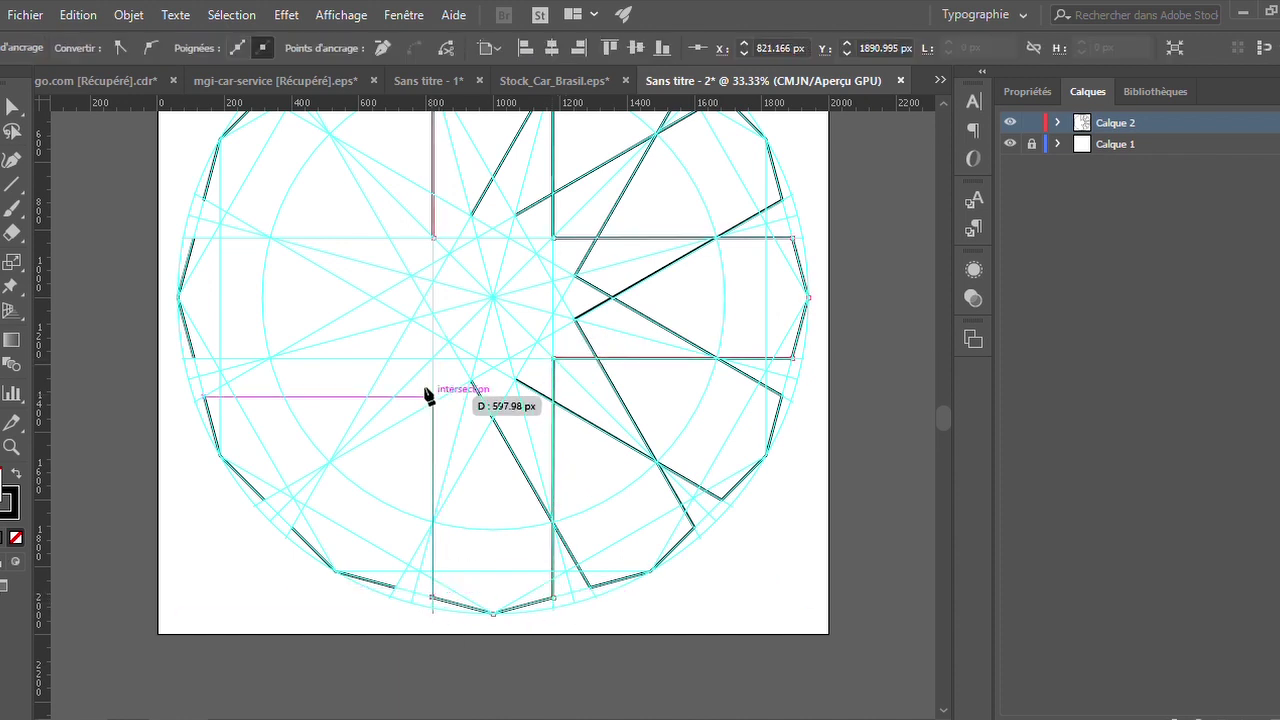
click(432, 598)
click(395, 587)
click(263, 497)
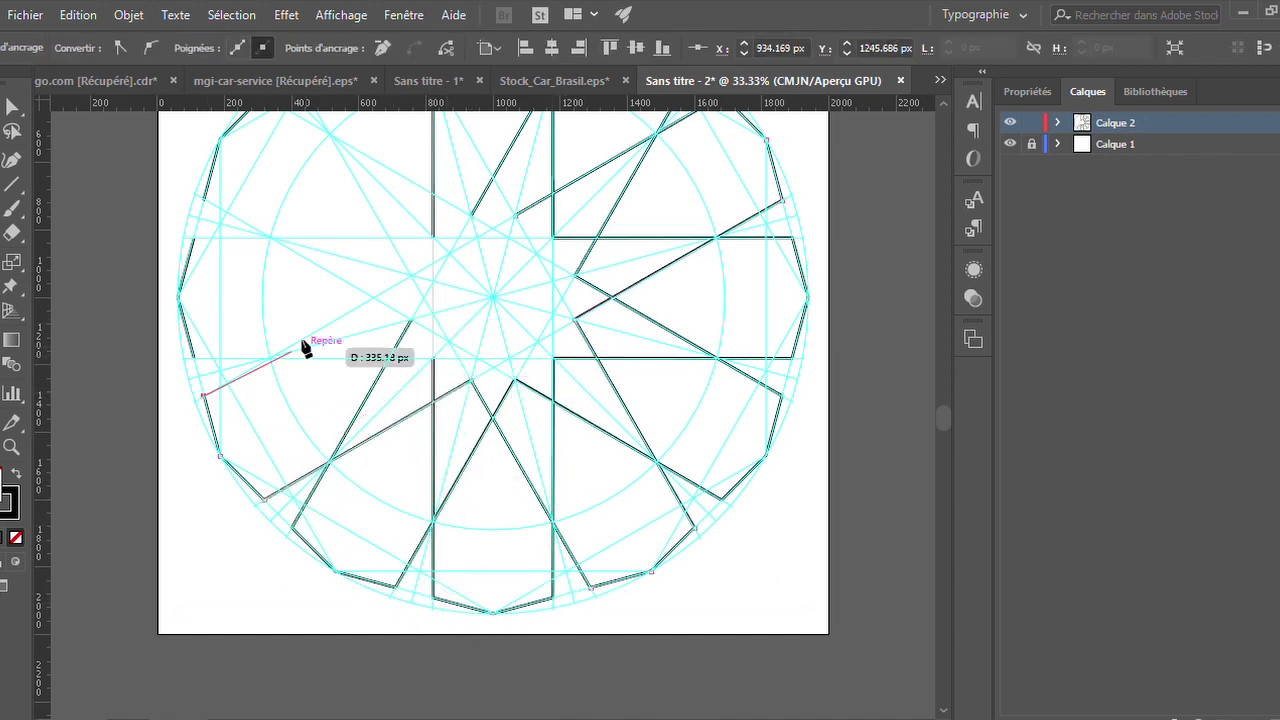
Trace the remaining left-side band lines, closing on an existing anchor, and hide the guides.
scroll(408, 278, up, 1)
click(192, 381)
click(432, 381)
click(192, 262)
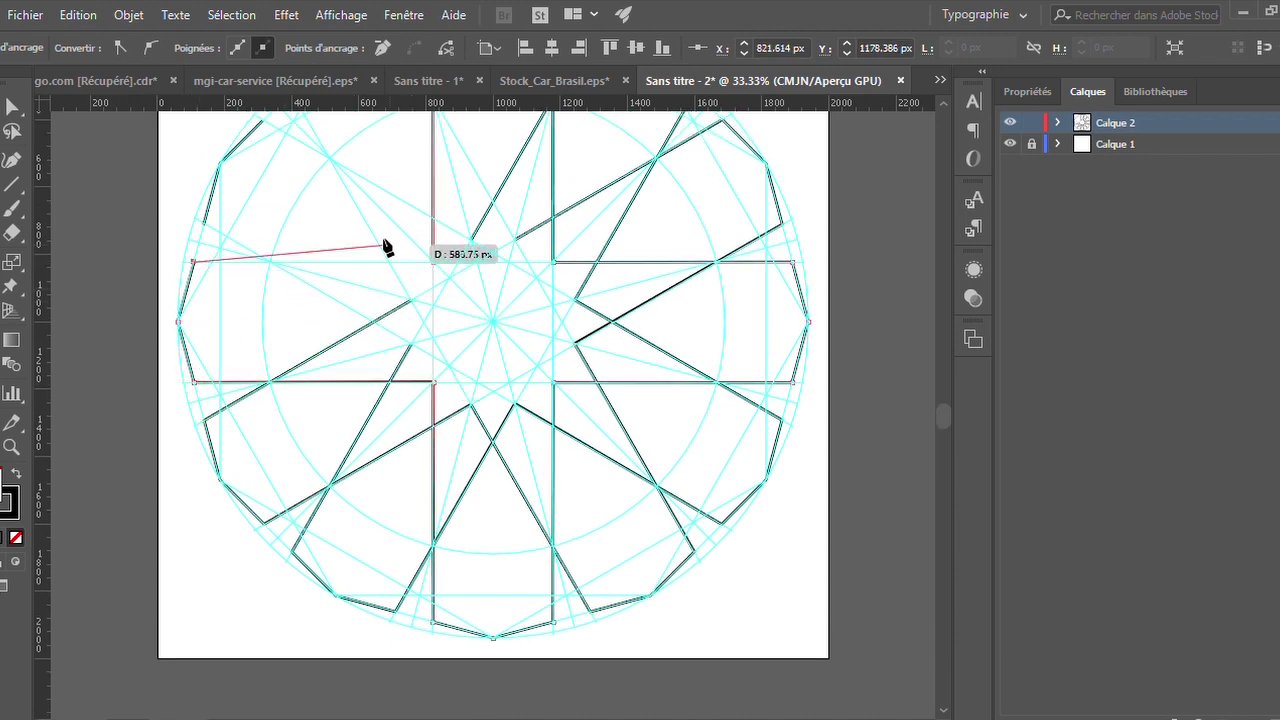
click(400, 345)
scroll(400, 352, up, 2)
click(288, 132)
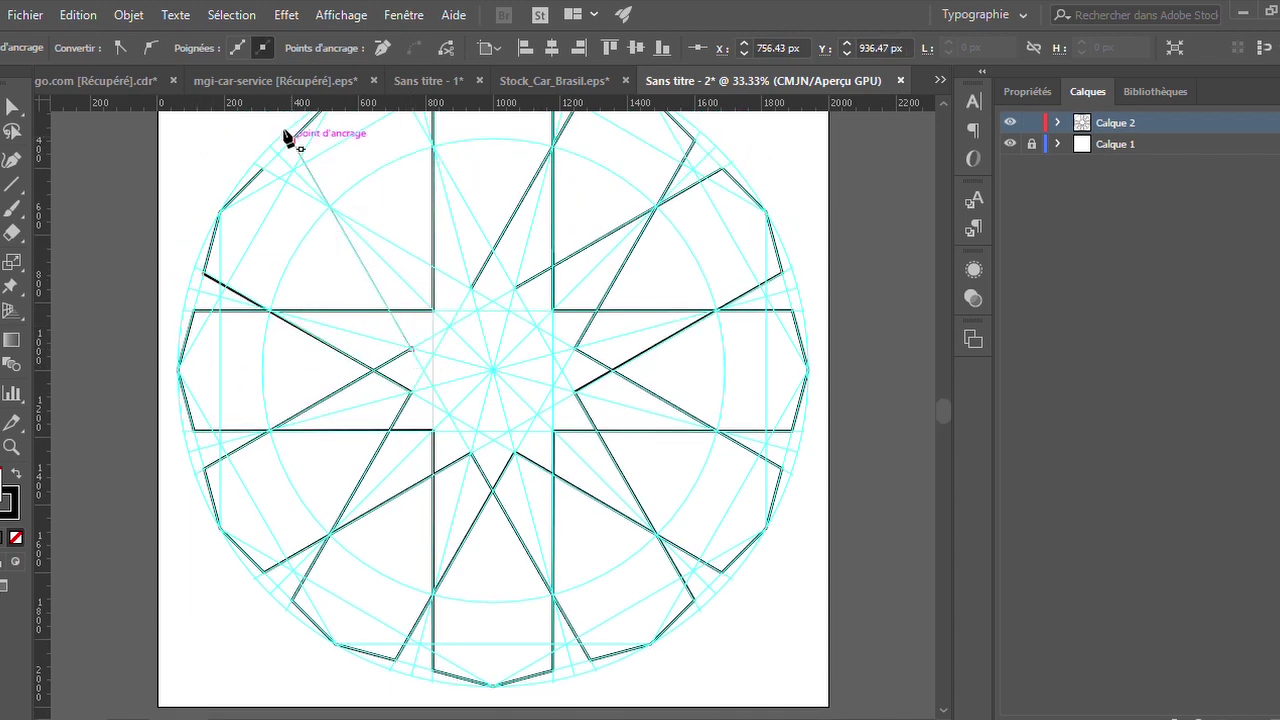
scroll(400, 240, up, 2)
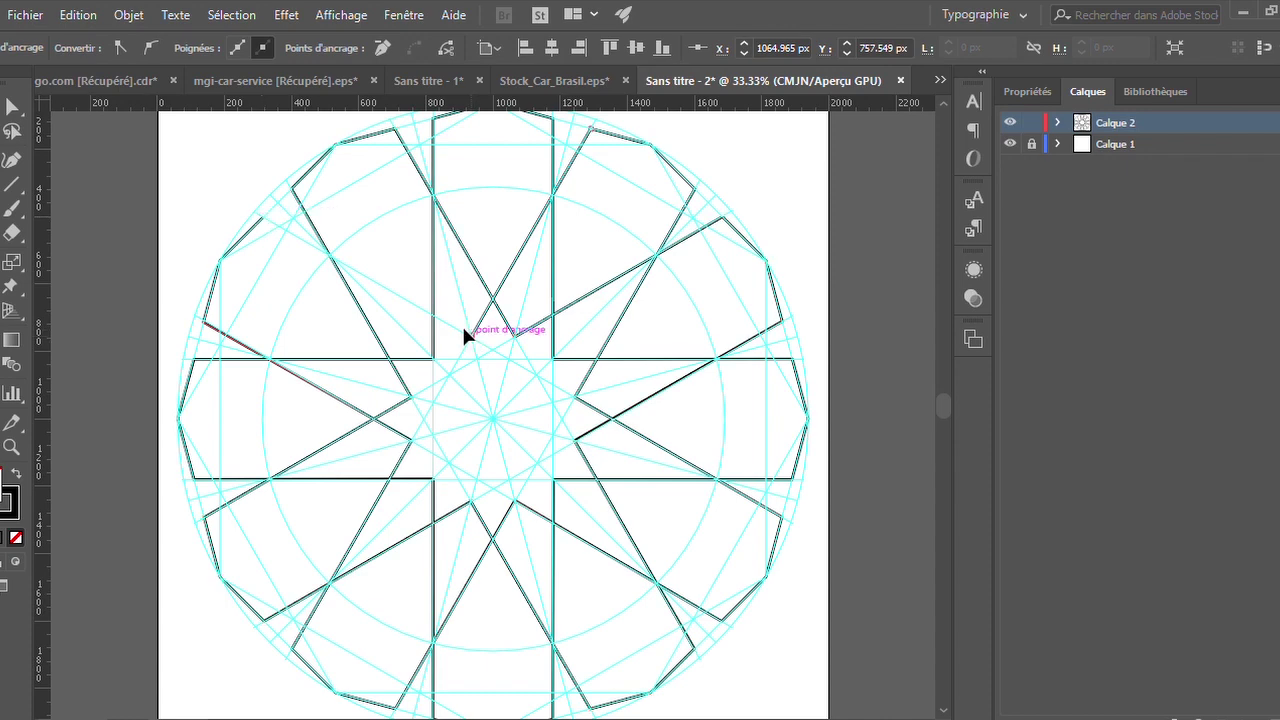
key(ctrl+0)
Select all traced band lines and set their stroke weight to 47 pt.
key(ctrl+semicolon)
key(ctrl+a)
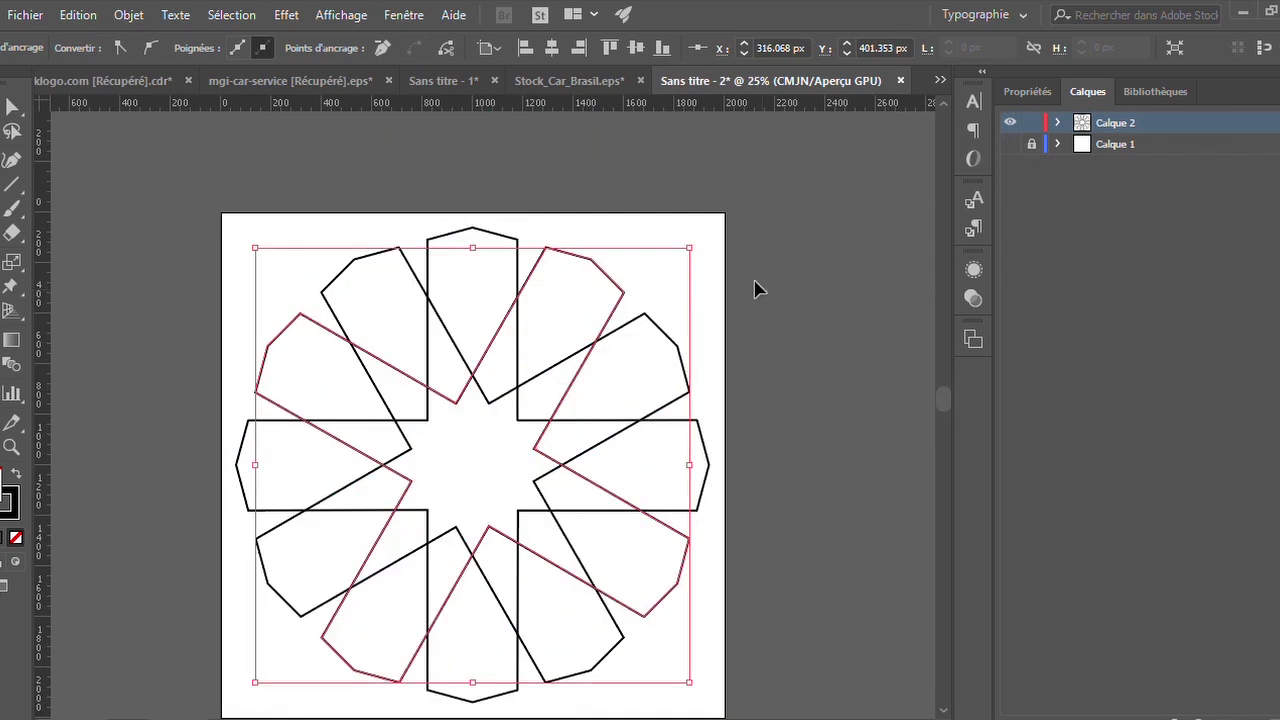
click(207, 44)
click(391, 212)
scroll(391, 212, down, 2)
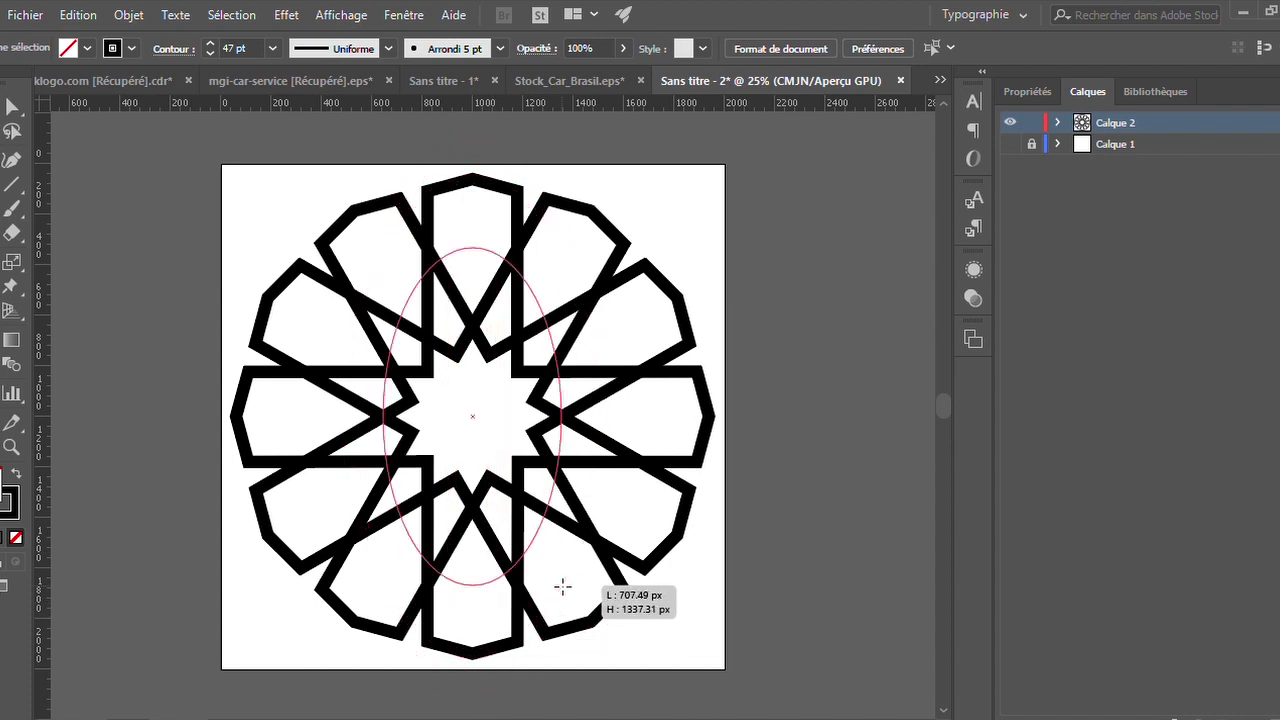
Draw a circle enclosing the rosette, filled yellow with no stroke.
drag(506, 553, 472, 663)
key(slash)
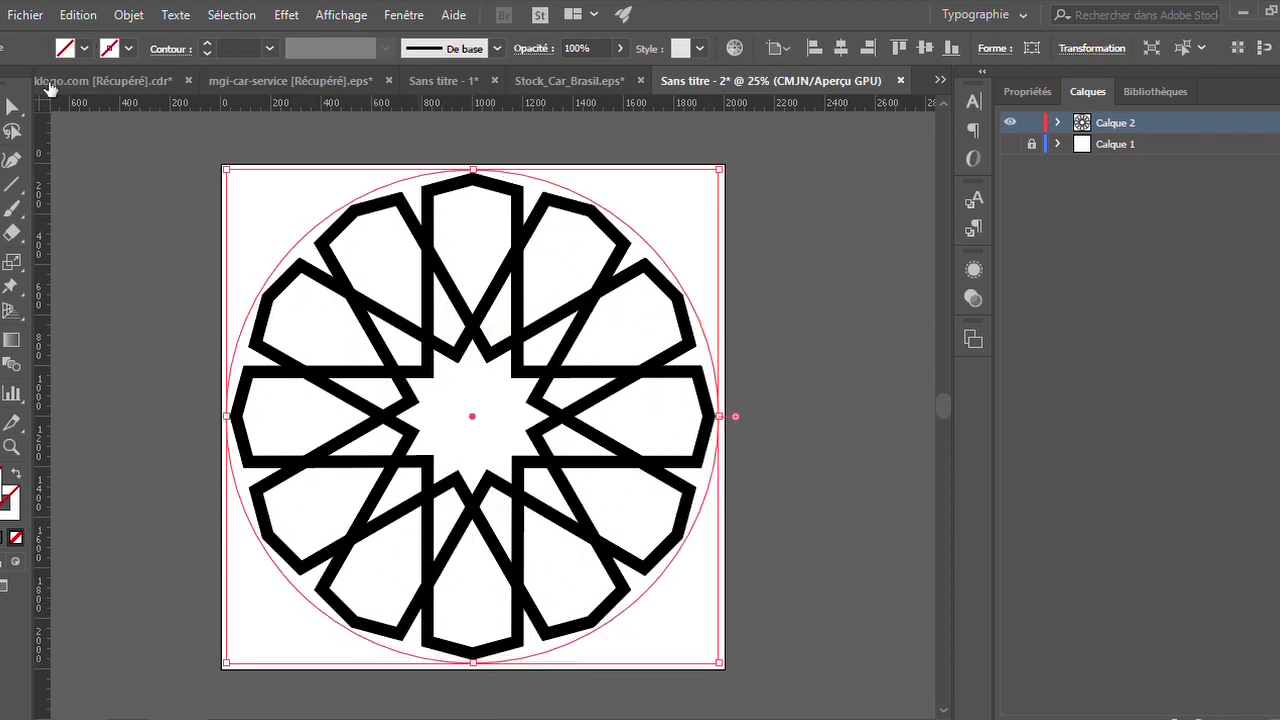
key(comma)
Move the yellow circle onto its own layer, Calque 3, beneath the bands, then select all artwork.
click(1059, 122)
mouse_move(1194, 143)
mouse_down()
mouse_move(1140, 214)
mouse_move(1130, 122)
mouse_move(1143, 115)
mouse_up()
key(ctrl+l)
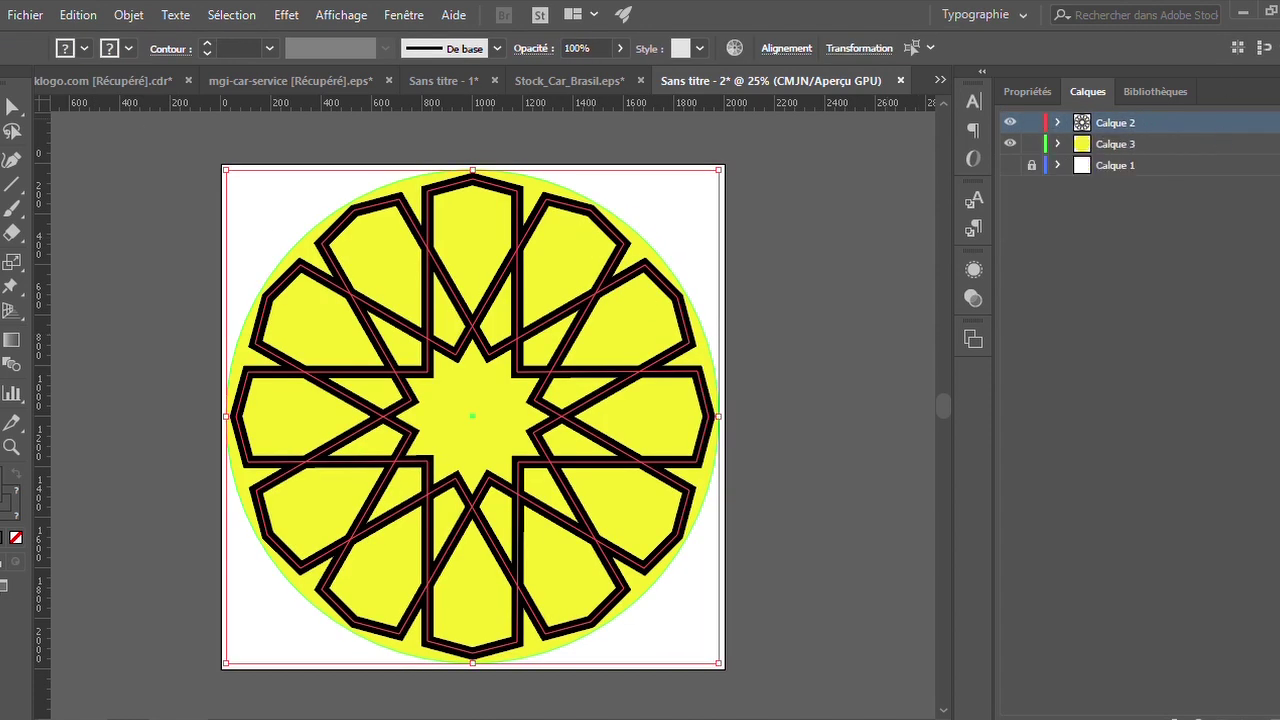
key(ctrl+shift+a)
click(1083, 143)
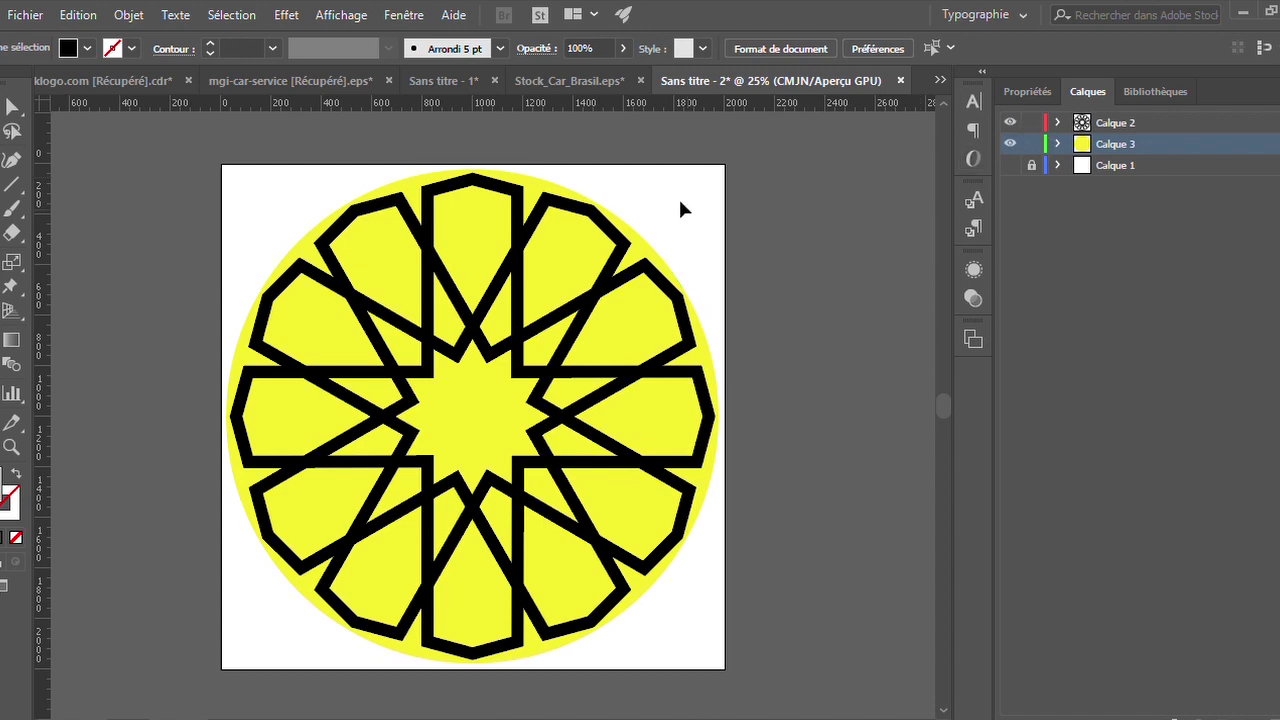
key(ctrl+a)
key(shift+m)
scroll(634, 295, down, 1)
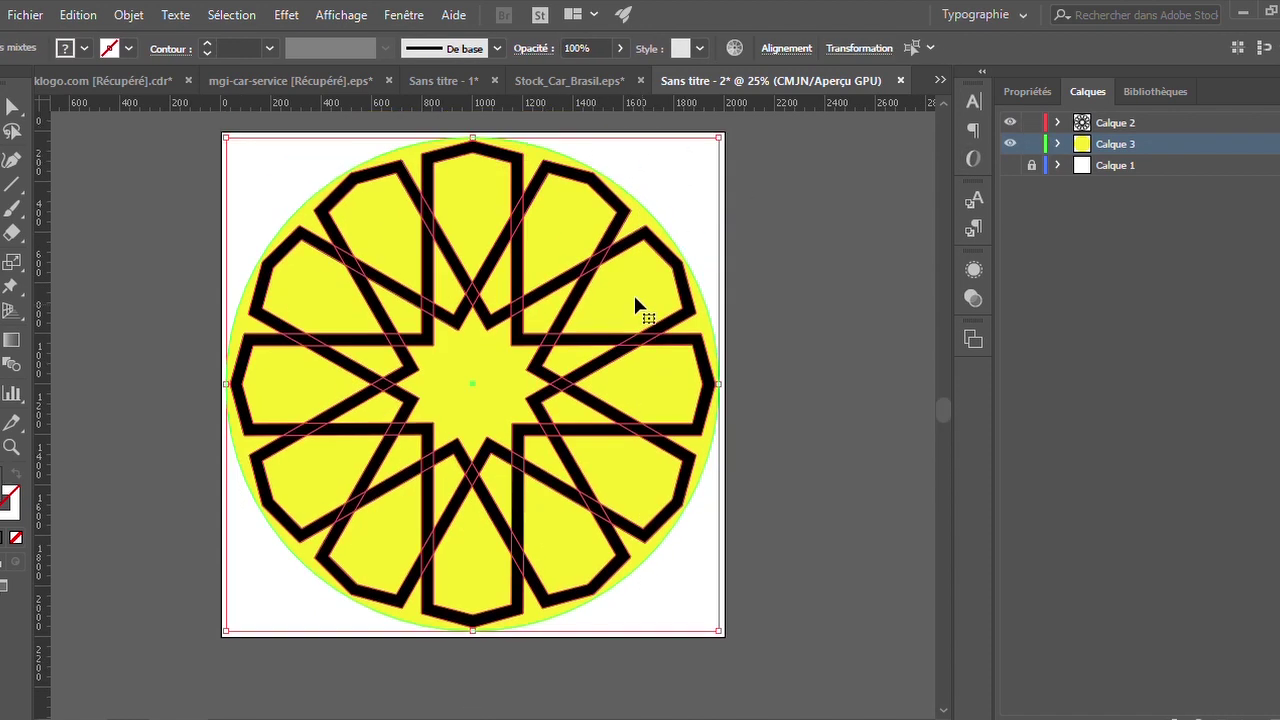
Merge the upper, middle and diagonal black bands into one shape with Shape Builder.
scroll(430, 215, up, 4)
drag(455, 195, 491, 266)
scroll(491, 266, down, 3)
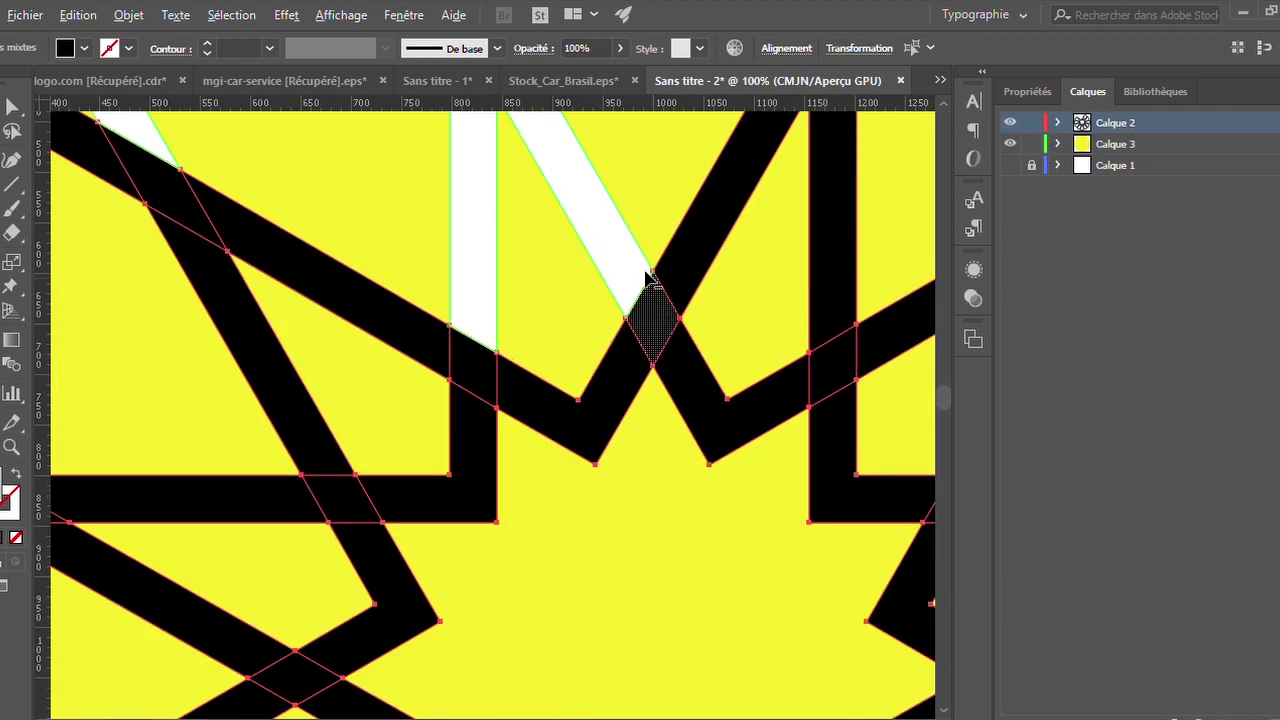
mouse_move(472, 372)
mouse_down()
mouse_move(487, 455)
mouse_move(286, 480)
mouse_move(391, 371)
mouse_move(680, 334)
mouse_up()
scroll(306, 491, down, 3)
scroll(330, 483, down, 2)
scroll(330, 483, down, 2)
scroll(391, 371, down, 2)
scroll(852, 314, right, 5)
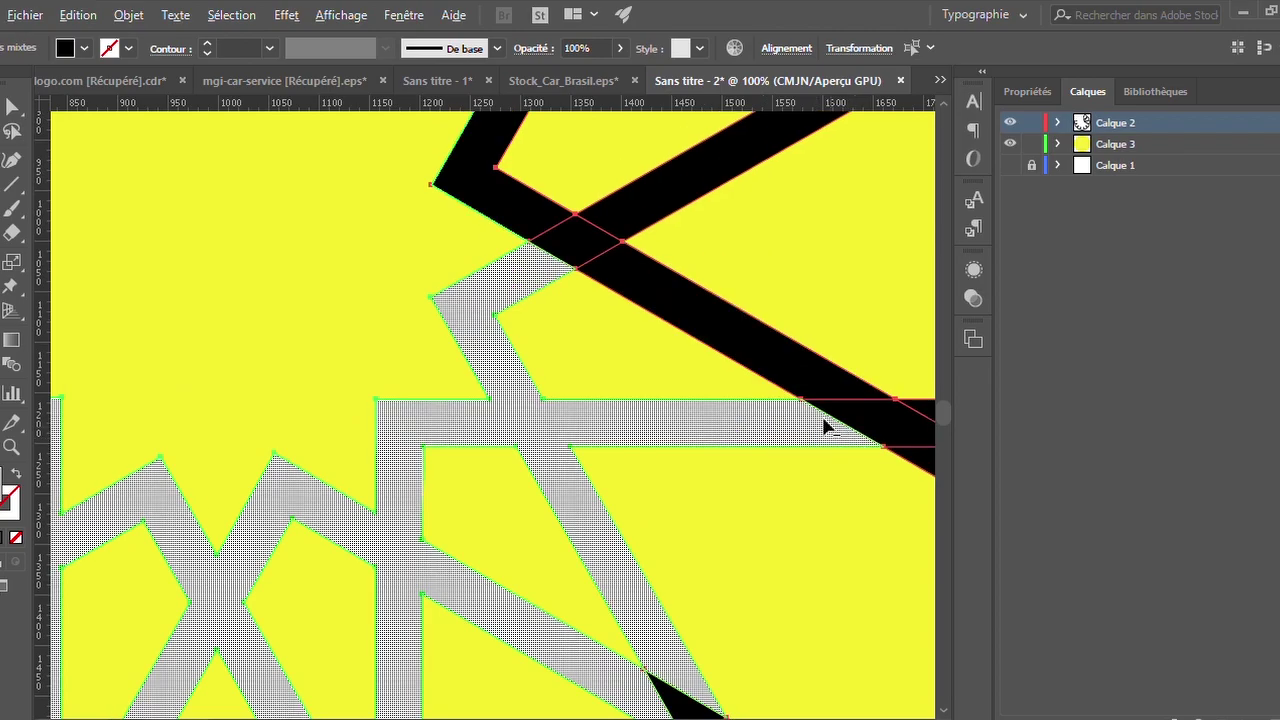
scroll(652, 345, up, 2)
drag(652, 345, 591, 443)
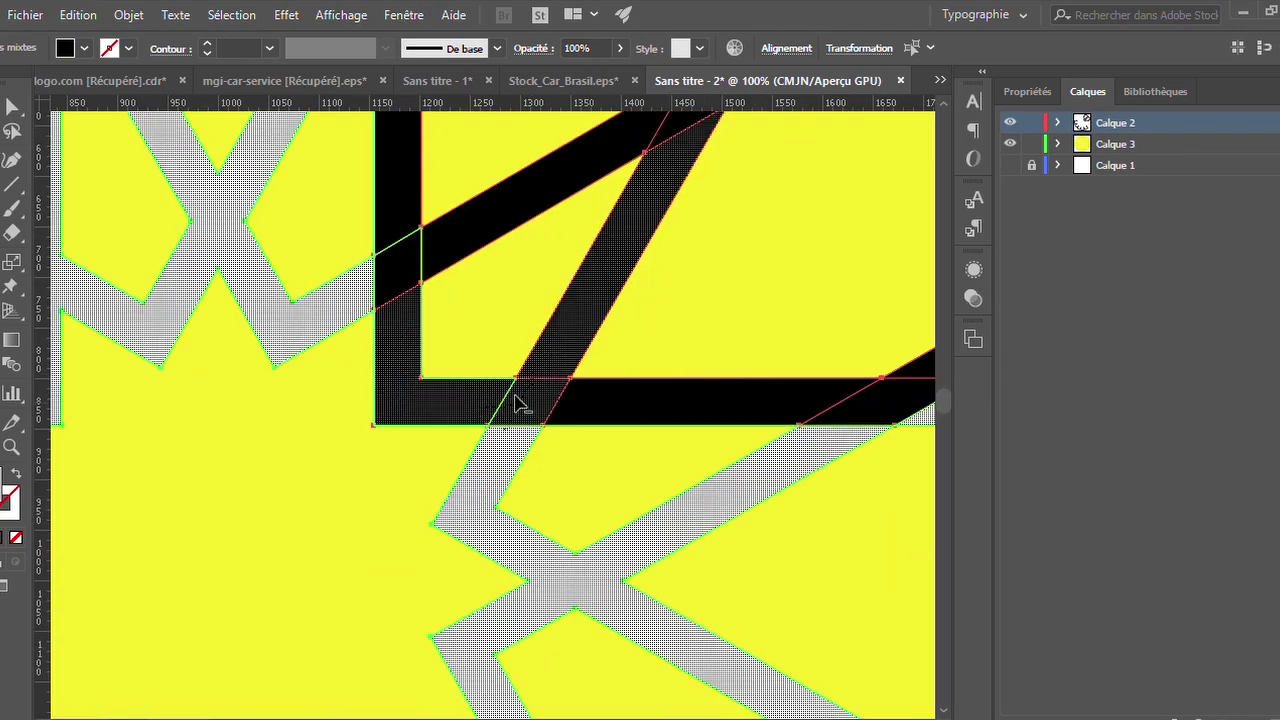
Merge the remaining band pieces, including the bottom zigzag bands, into the same shape.
scroll(894, 391, down, 1)
scroll(400, 452, down, 2)
drag(680, 430, 420, 180)
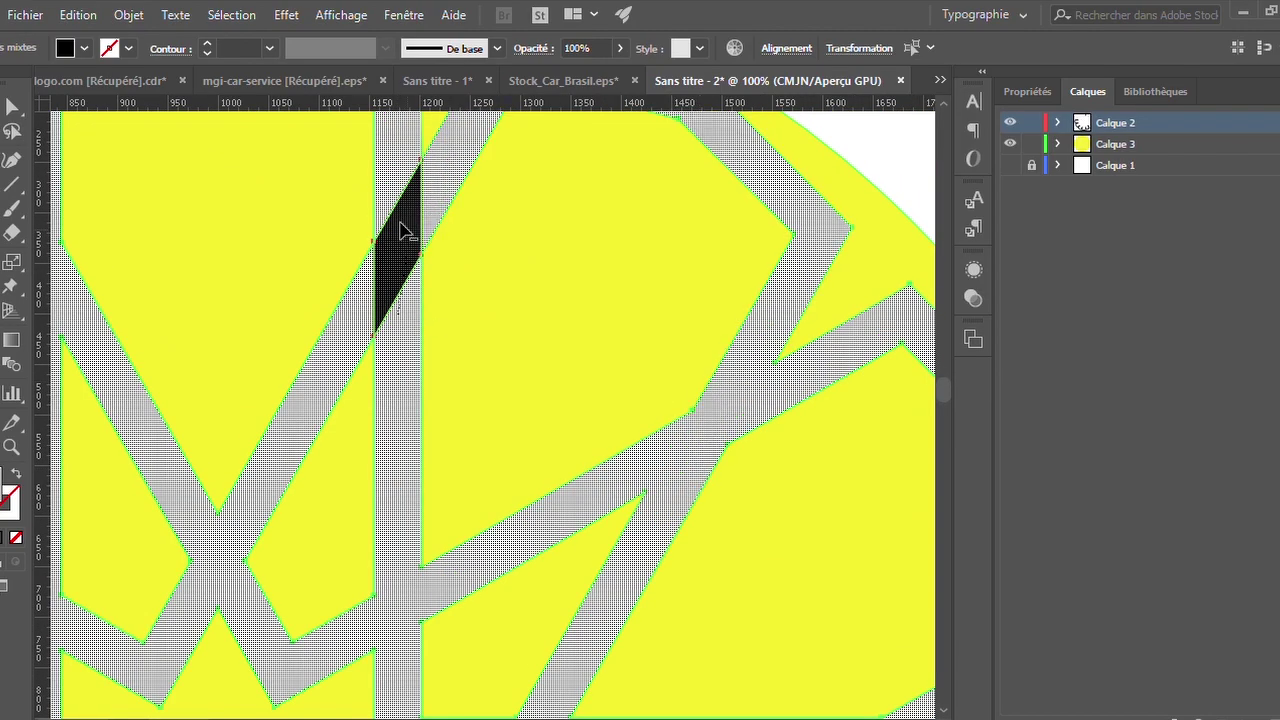
scroll(343, 434, down, 3)
scroll(343, 434, up, 3)
drag(447, 122, 480, 229)
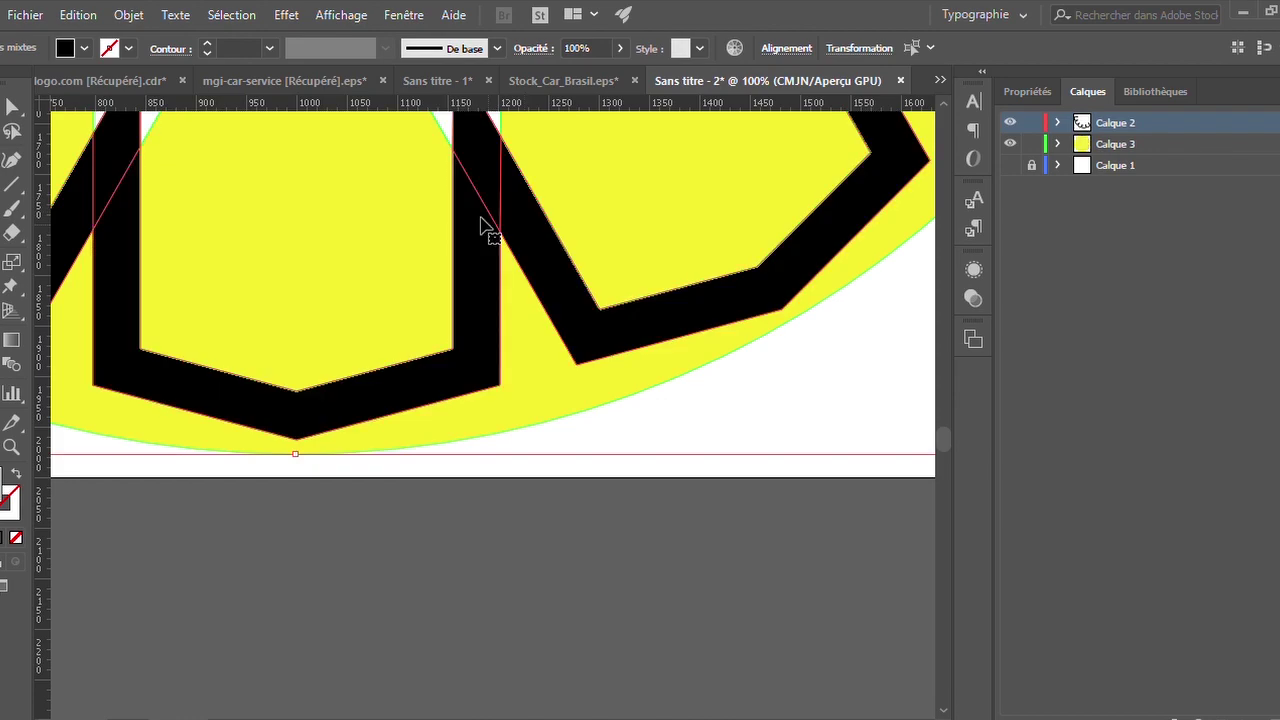
click(115, 250)
scroll(247, 327, left, 5)
scroll(643, 337, up, 5)
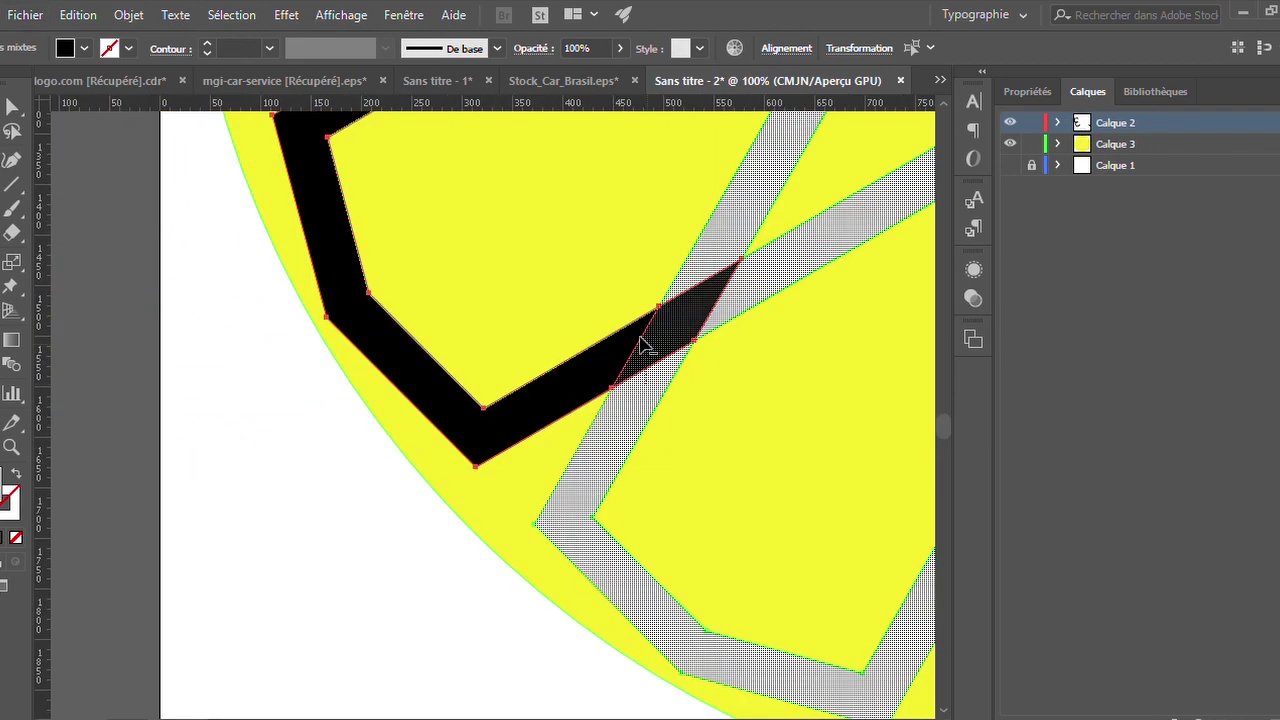
scroll(443, 380, up, 2)
scroll(594, 266, down, 2)
scroll(593, 265, down, 5)
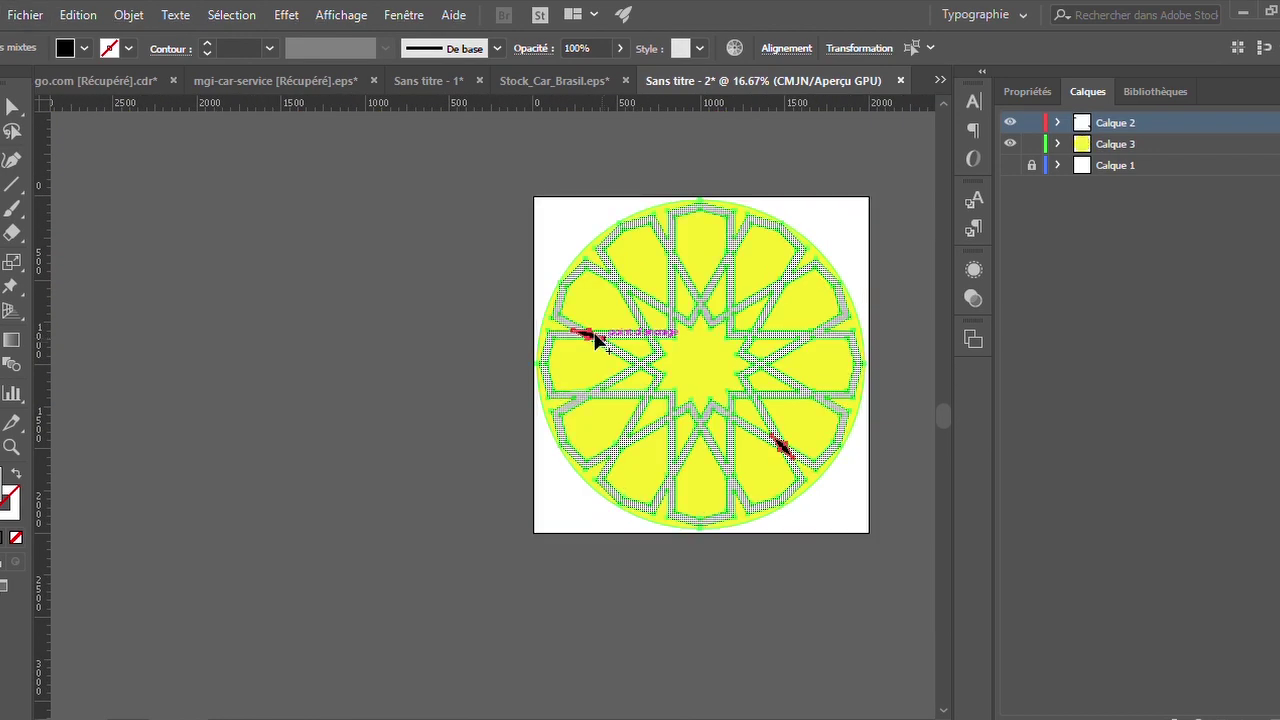
scroll(595, 340, down, 3)
scroll(586, 343, up, 8)
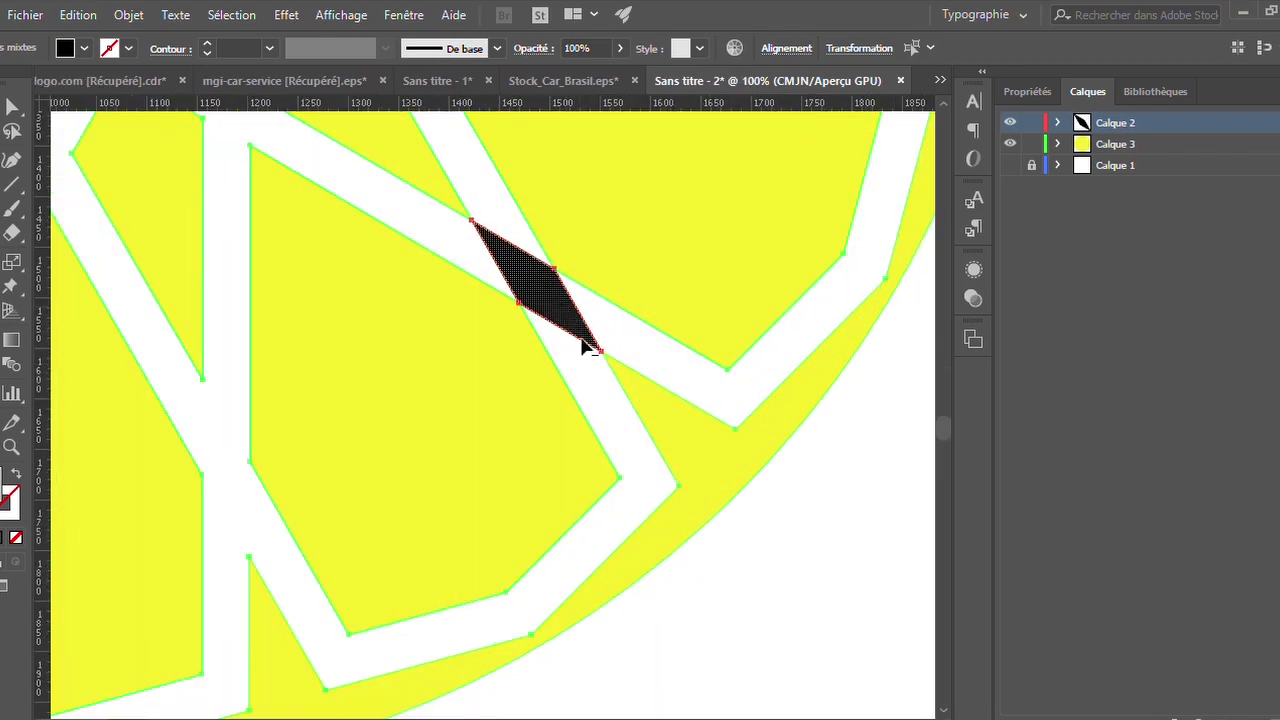
Select the leftover black diamond piece and clear the selection.
alt+click(586, 343)
scroll(537, 320, down, 8)
key(ctrl+shift+a)
Isolate the yellow circle, select its fill and central star to recolour green, then exit isolation.
double_click(370, 265)
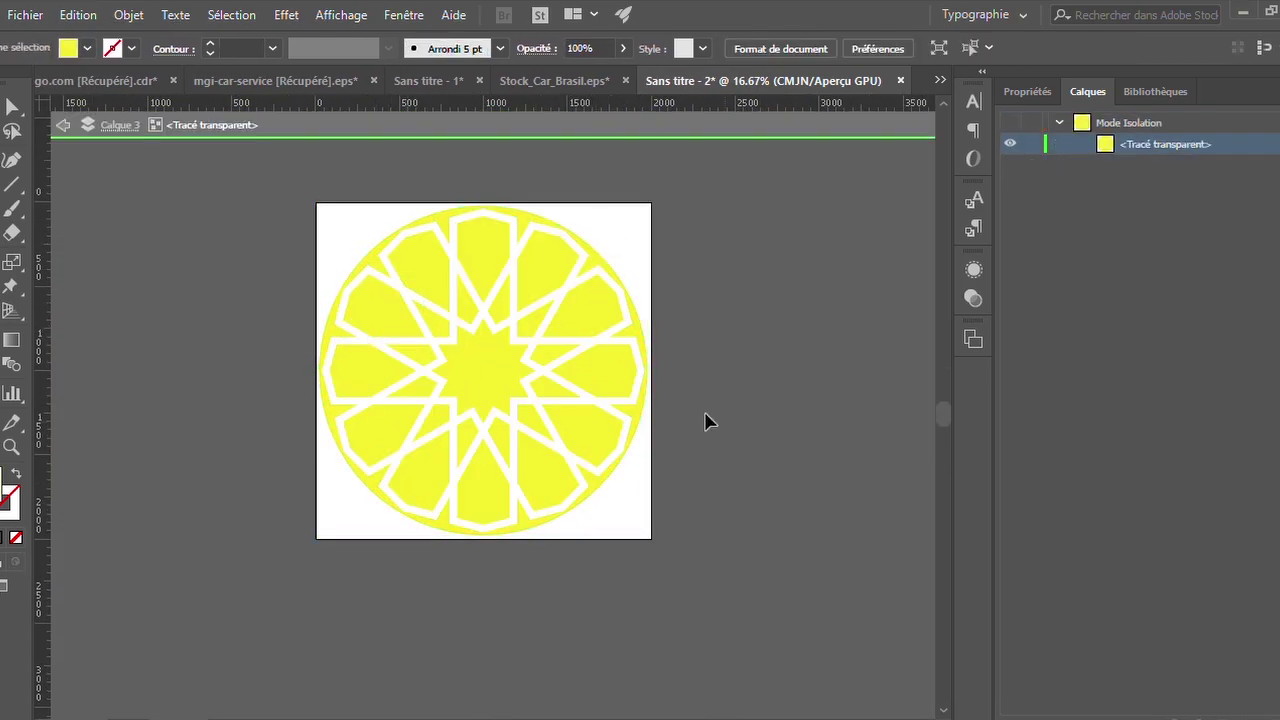
click(598, 361)
scroll(457, 331, up, 3)
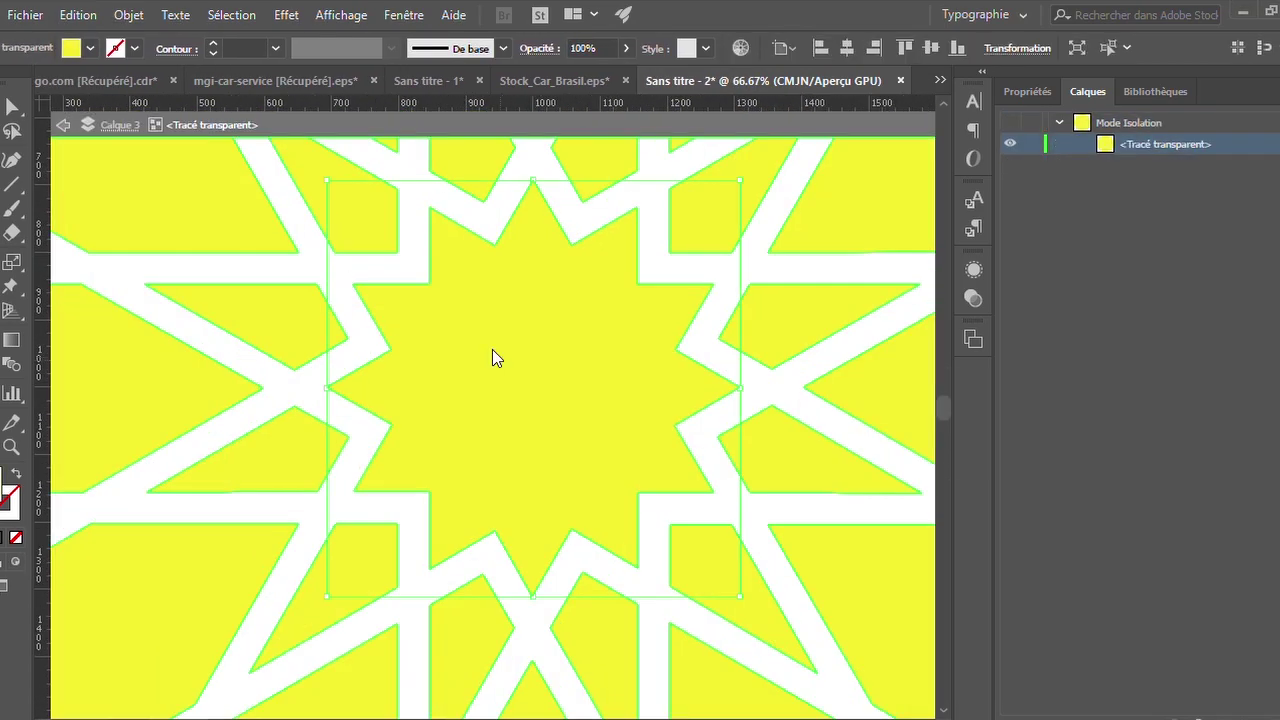
click(385, 262)
key(Escape)
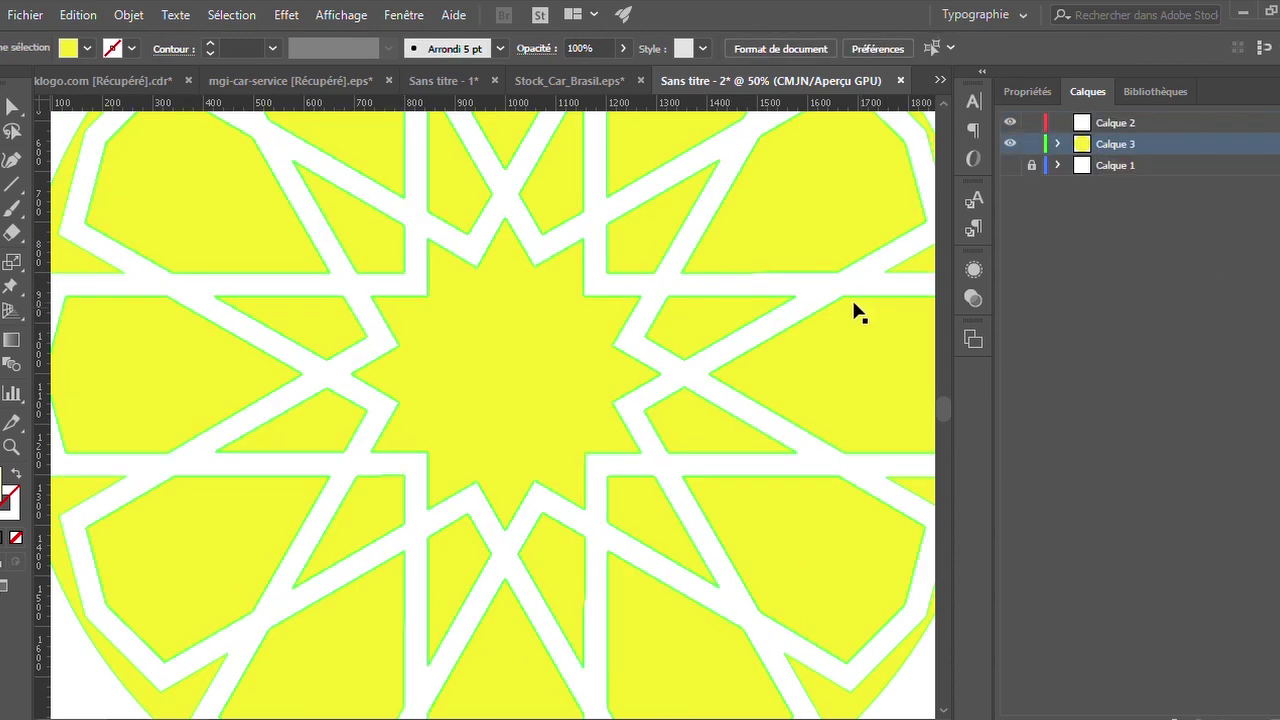
scroll(786, 350, down, 2)
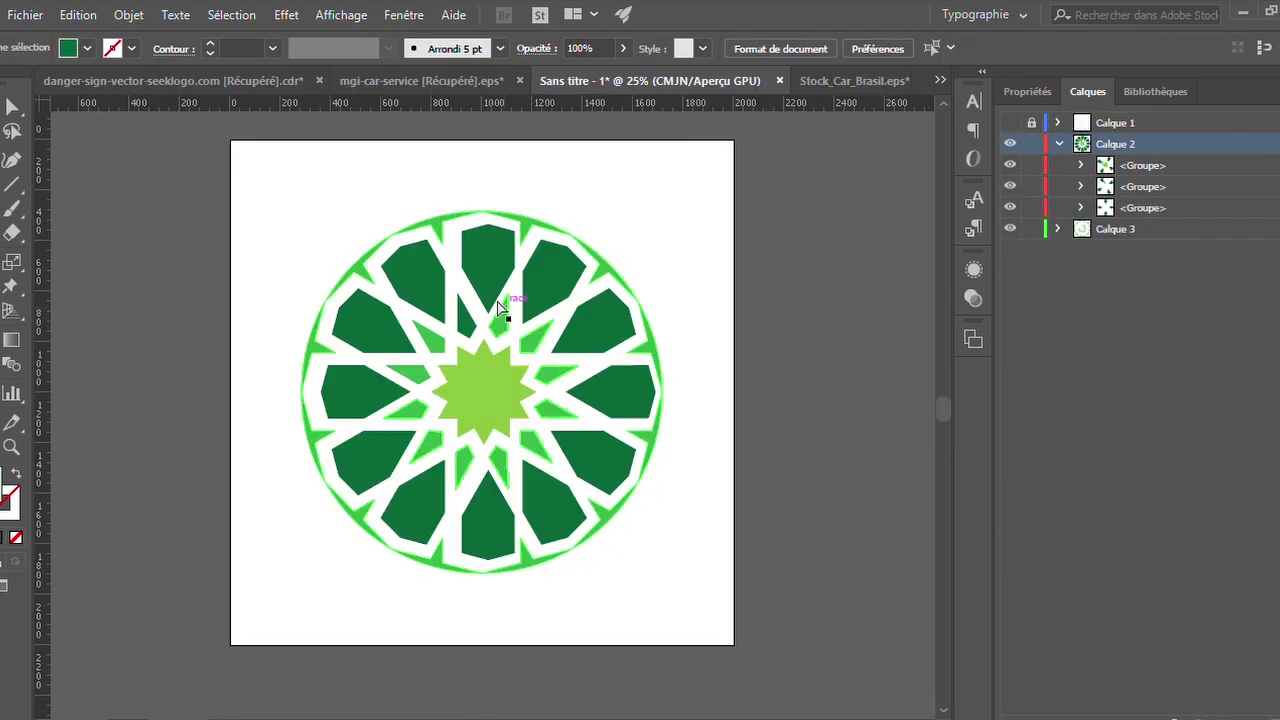
scroll(499, 308, up, 1)
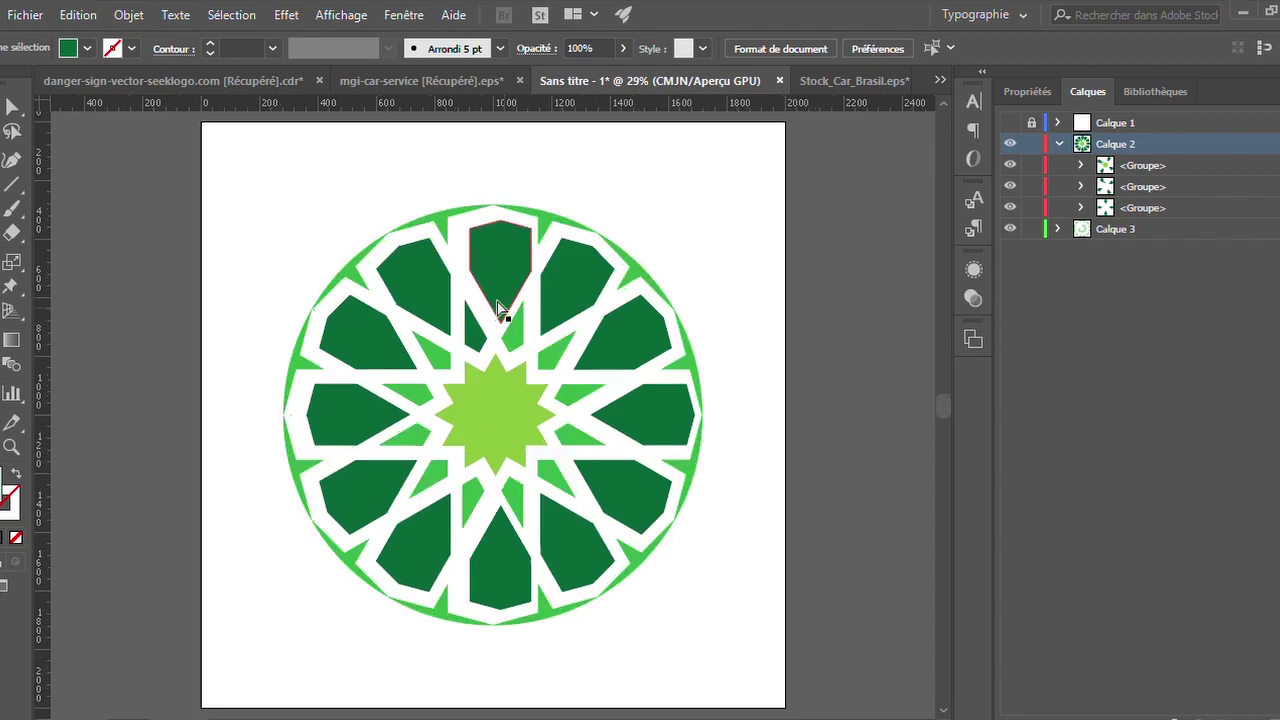